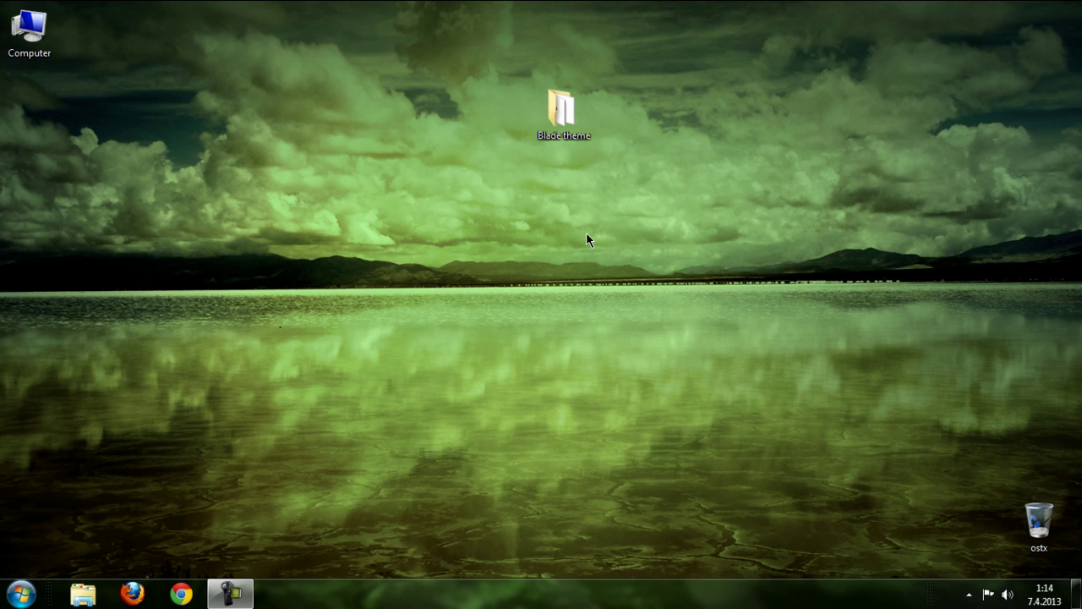
Step: Open the Blade theme folder from the desktop to list its nine theme files
{"action": "double_click", "coordinate": [558, 127]}
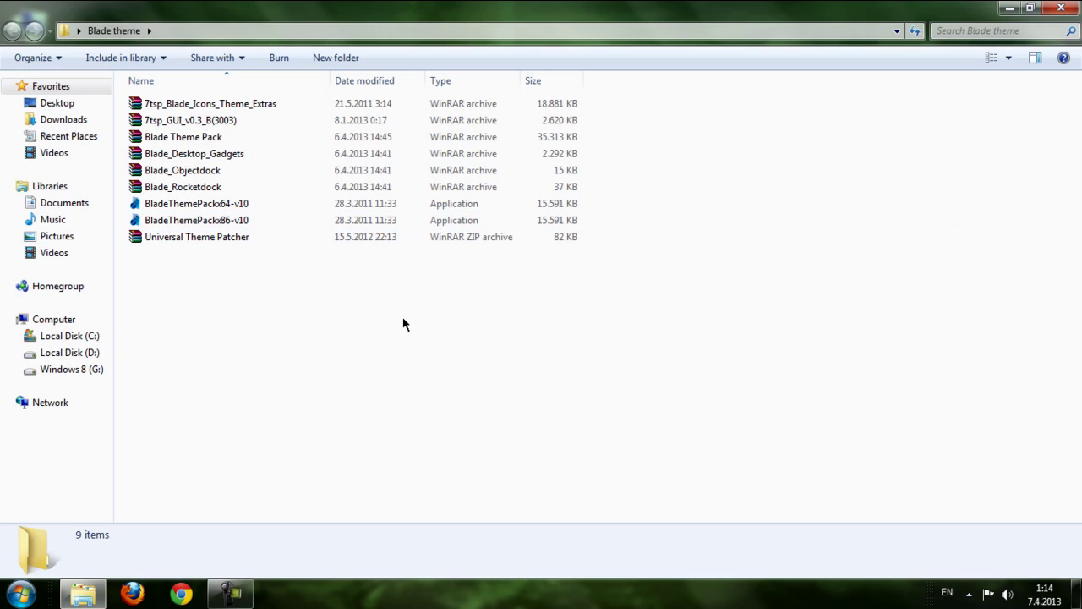
{"action": "left_click_drag", "start_coordinate": [388, 313], "coordinate": [201, 290]}
Step: Open Universal Theme Patcher.zip in WinRAR, browse its inner folder and select UniversalThemePatcher-x86.exe
{"action": "double_click", "coordinate": [182, 238]}
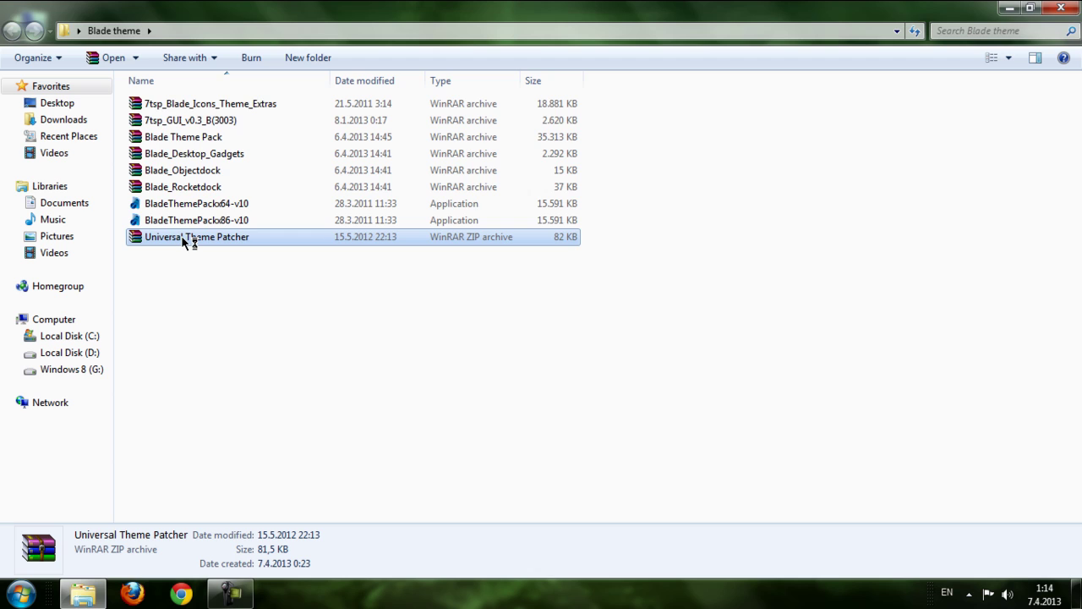
{"action": "left_click_drag", "start_coordinate": [269, 91], "coordinate": [297, 118]}
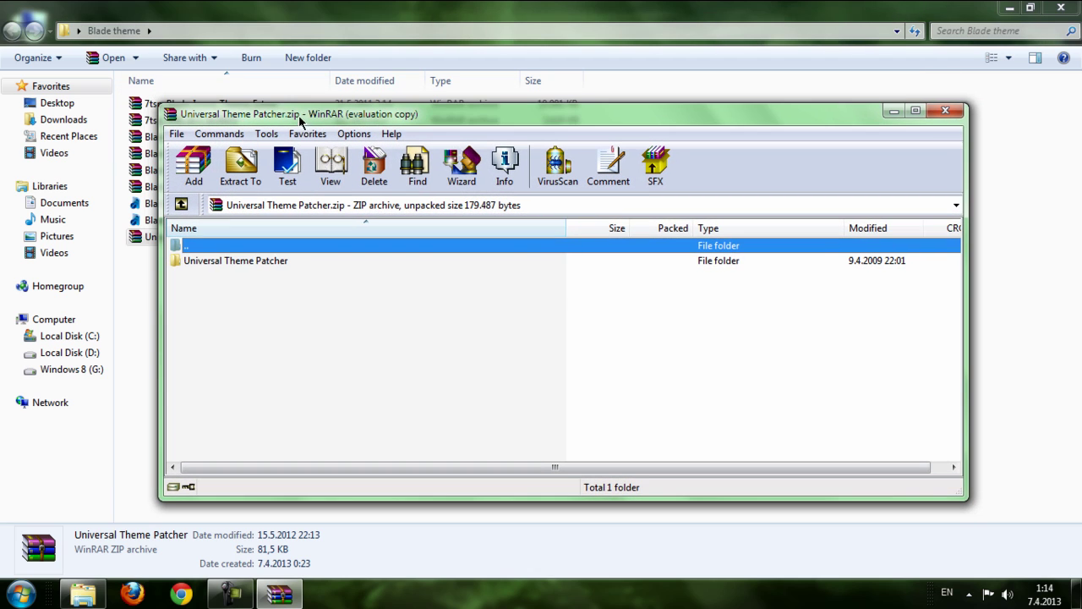
{"action": "key", "text": "Escape"}
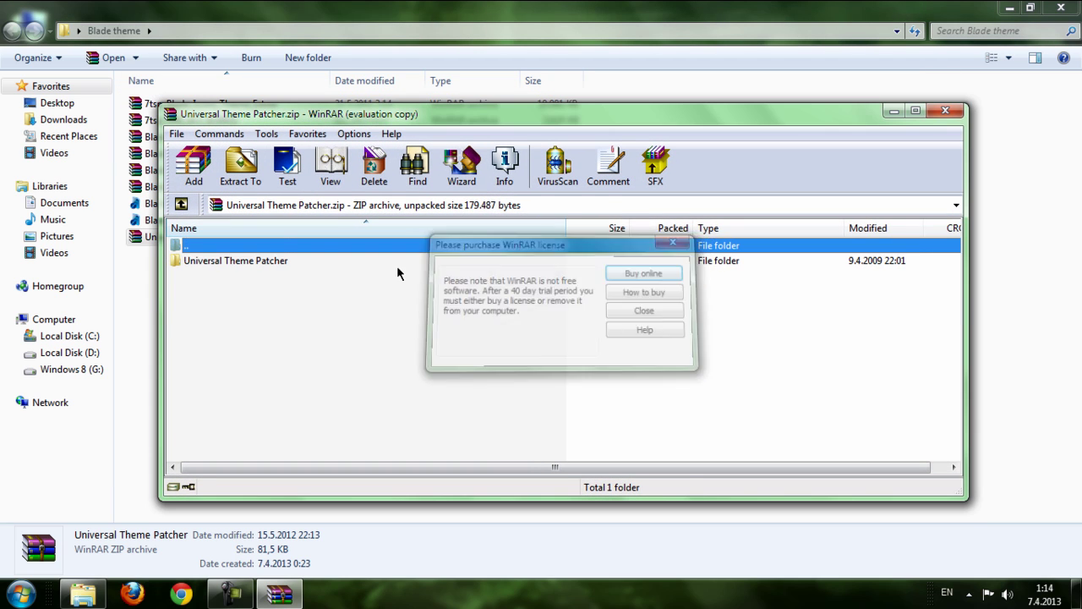
{"action": "left_click", "coordinate": [318, 264]}
{"action": "double_click", "coordinate": [318, 264]}
{"action": "left_click", "coordinate": [296, 305]}
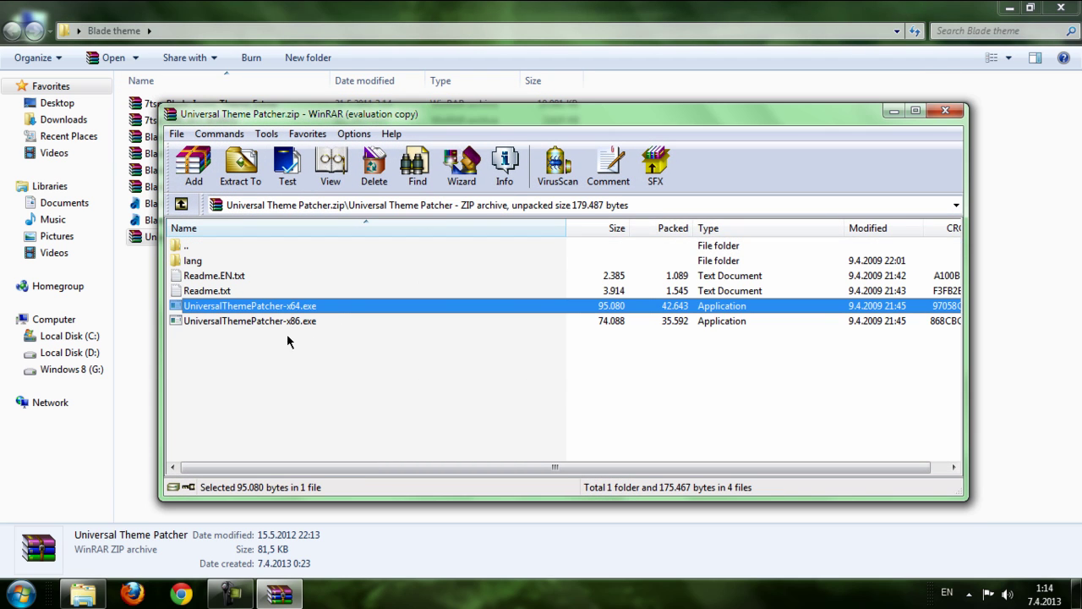
{"action": "left_click", "coordinate": [343, 322]}
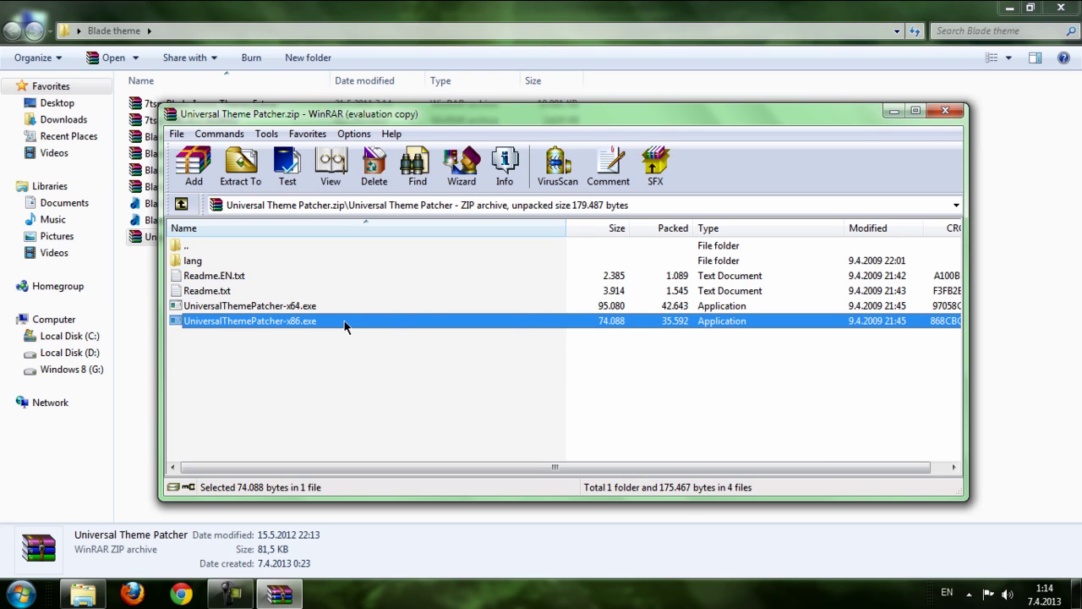
Step: Run the x86 patcher in English and confirm themeservice.dll, themeui.dll and uxtheme.dll are patched, then close WinRAR
{"action": "double_click", "coordinate": [287, 328]}
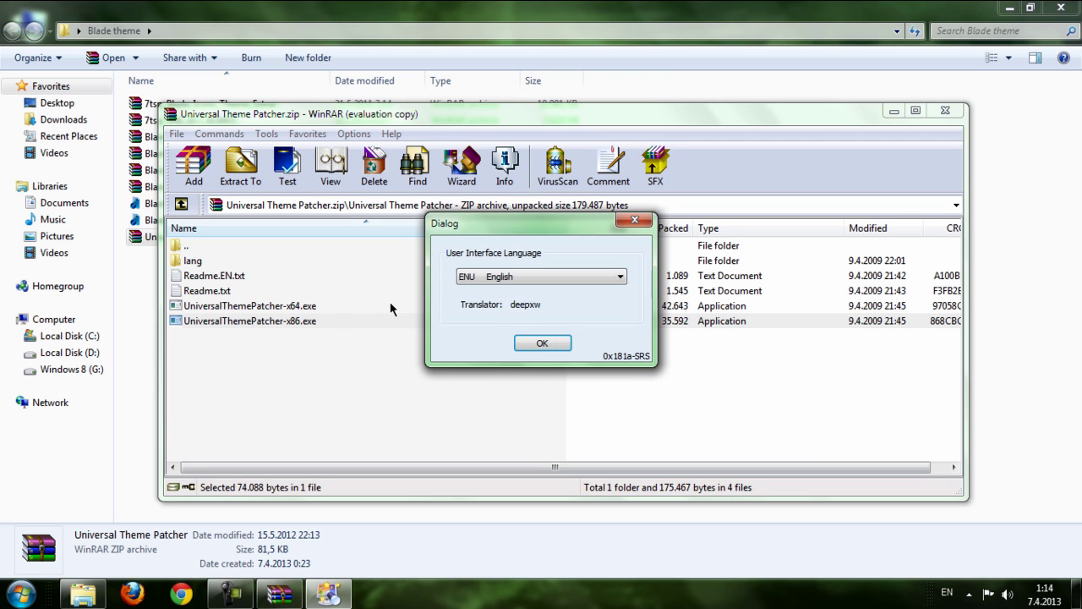
{"action": "left_click", "coordinate": [541, 343]}
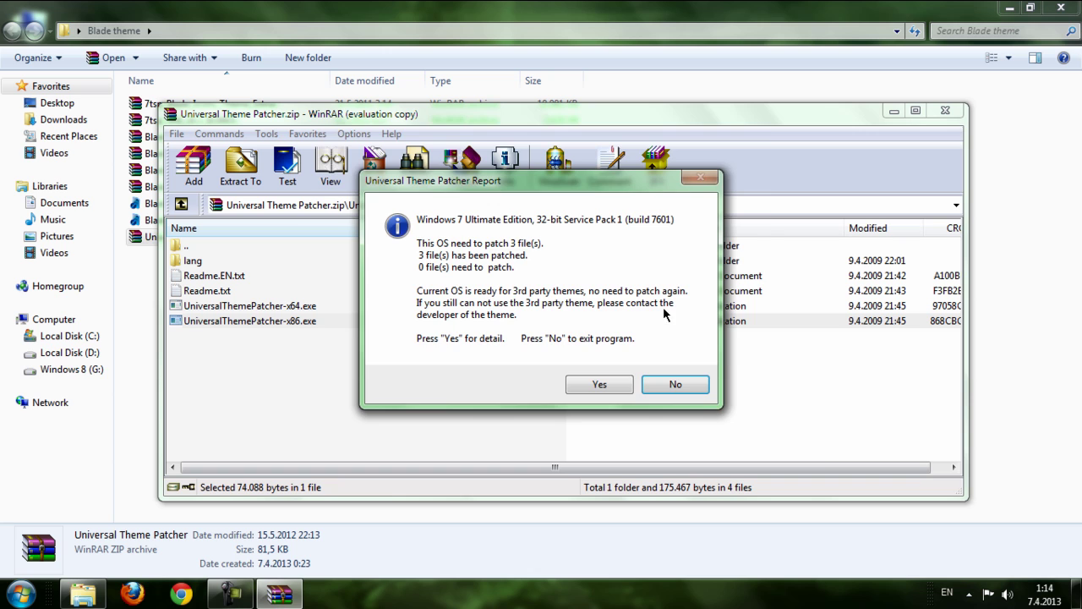
{"action": "left_click", "coordinate": [598, 450]}
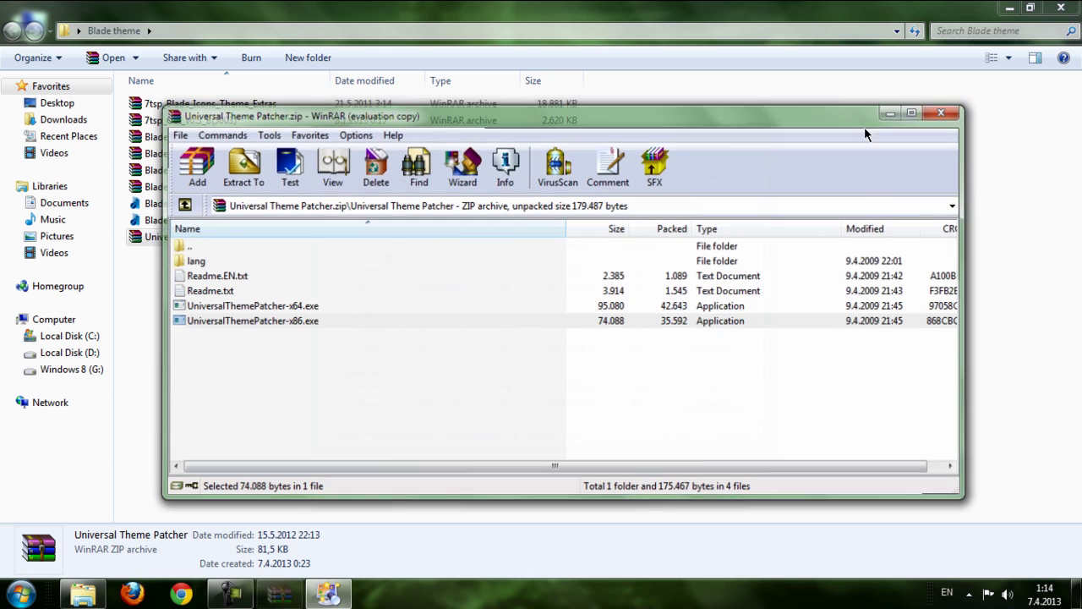
{"action": "left_click", "coordinate": [945, 110]}
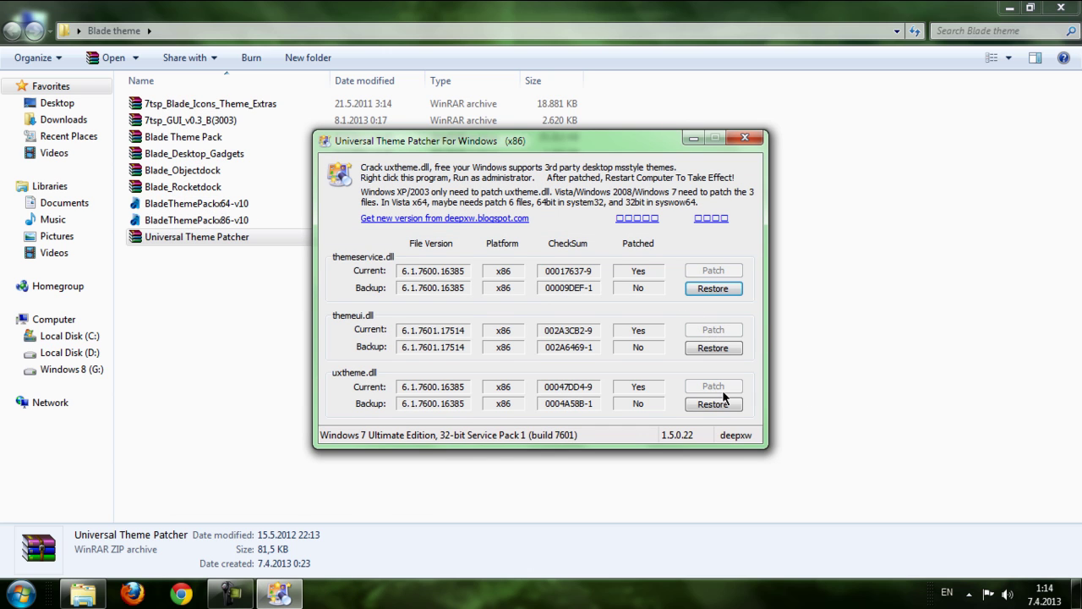
{"action": "left_click_drag", "start_coordinate": [607, 145], "coordinate": [511, 163]}
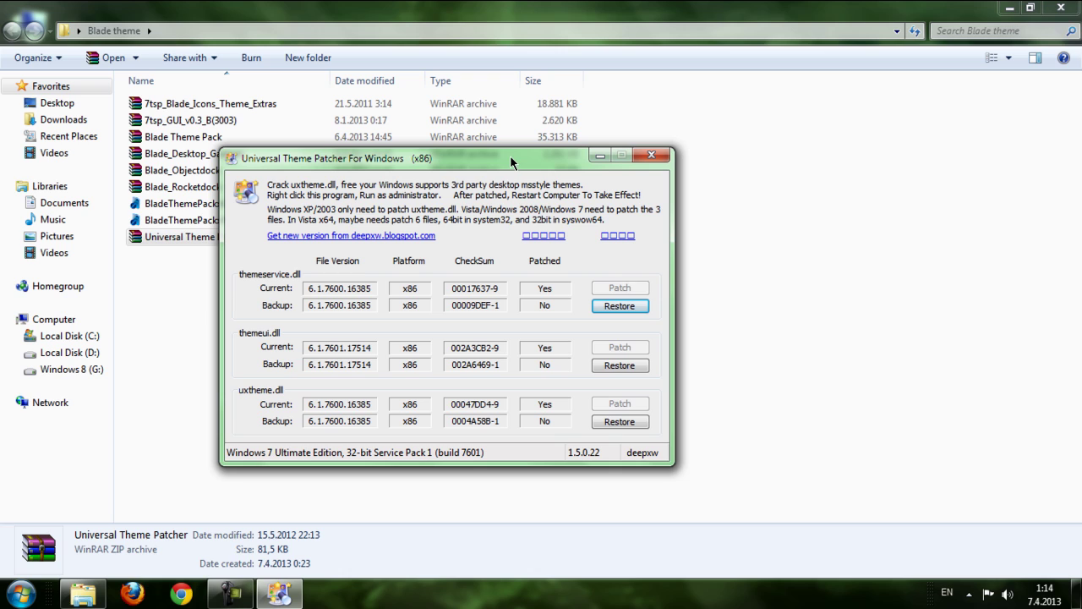
Step: Close the theme patcher and look through the Blade folder's x64/x86 installers and archives
{"action": "left_click", "coordinate": [648, 158]}
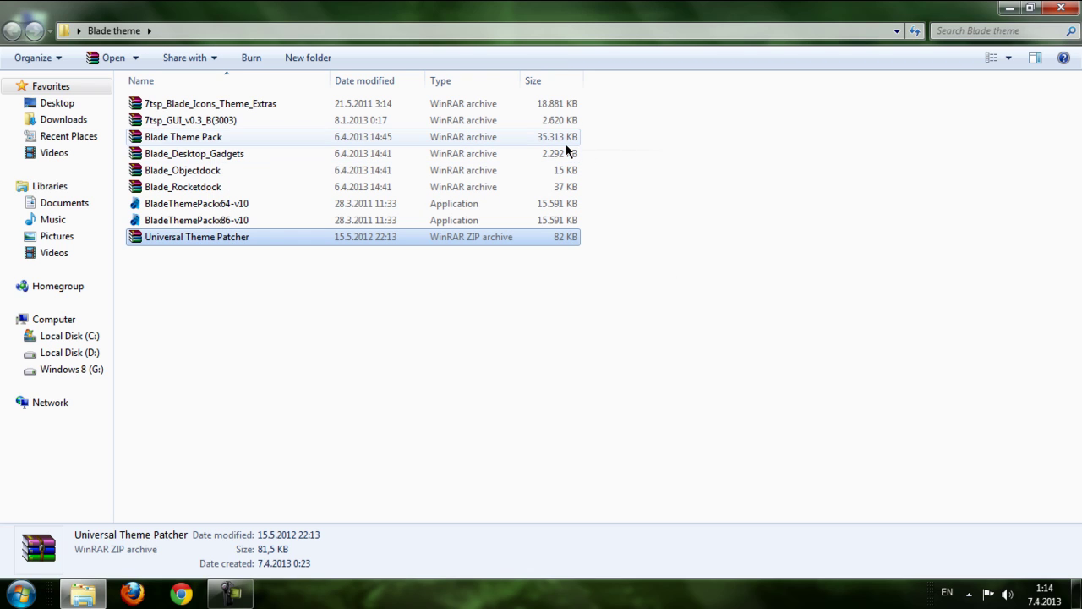
{"action": "left_click", "coordinate": [200, 138]}
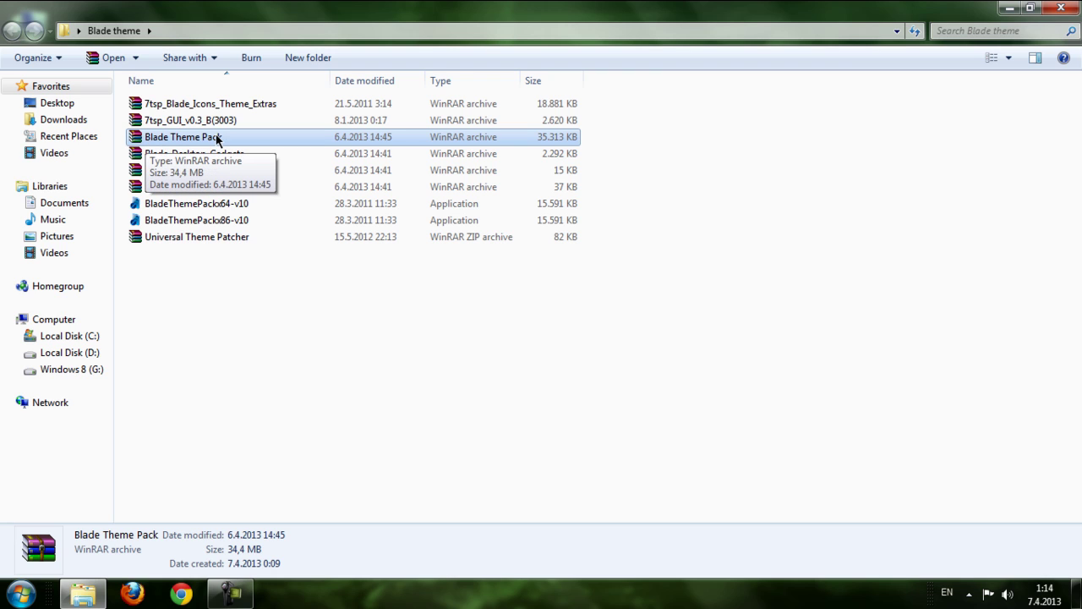
{"action": "left_click", "coordinate": [267, 205]}
{"action": "left_click", "coordinate": [281, 220]}
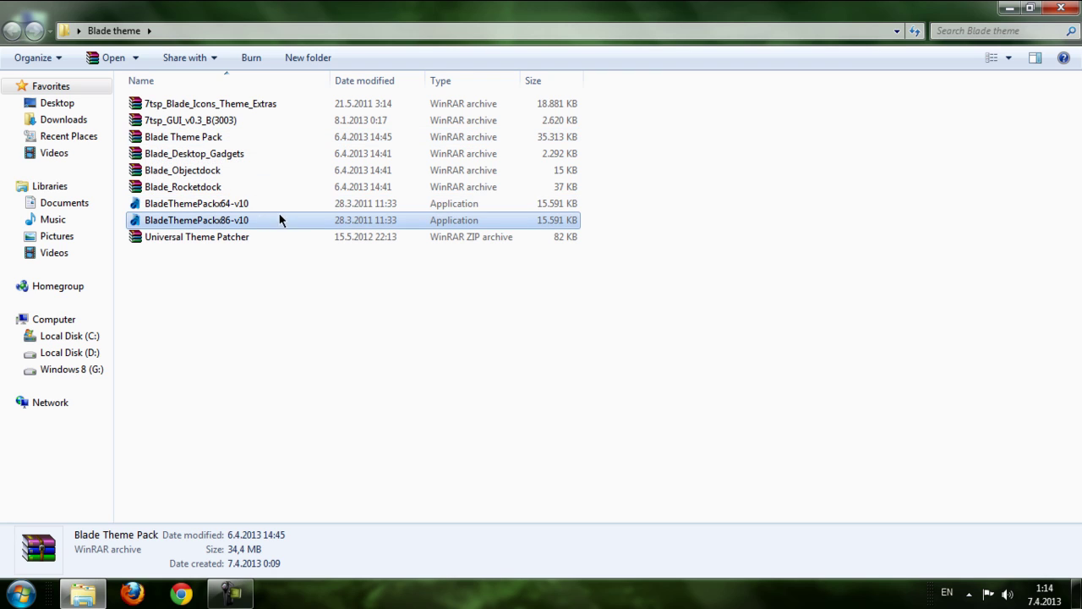
{"action": "left_click", "coordinate": [286, 207]}
{"action": "left_click", "coordinate": [237, 218]}
{"action": "left_click", "coordinate": [242, 205]}
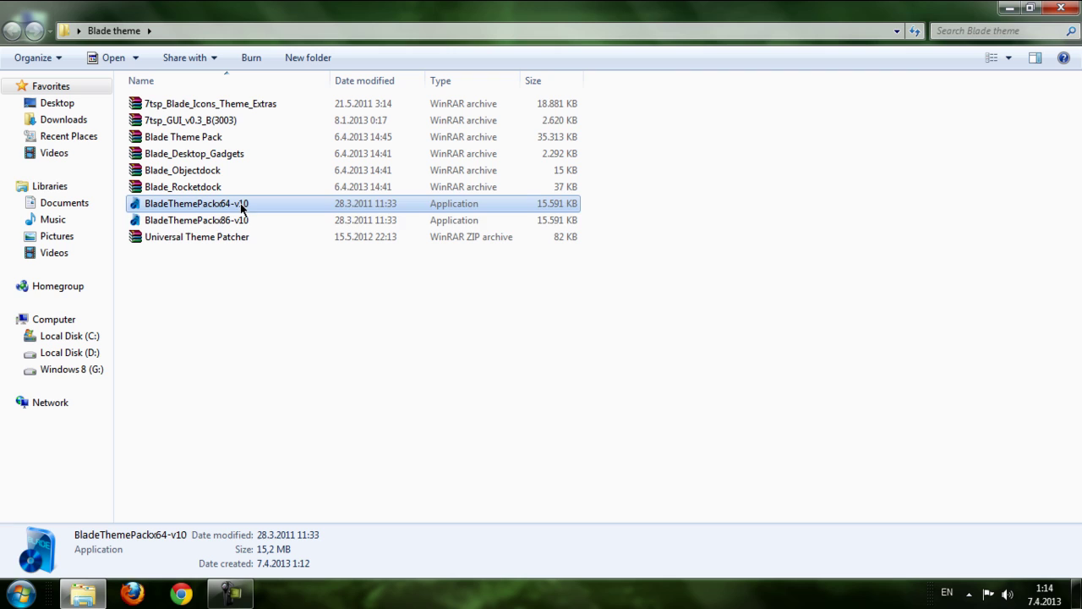
{"action": "left_click", "coordinate": [199, 224]}
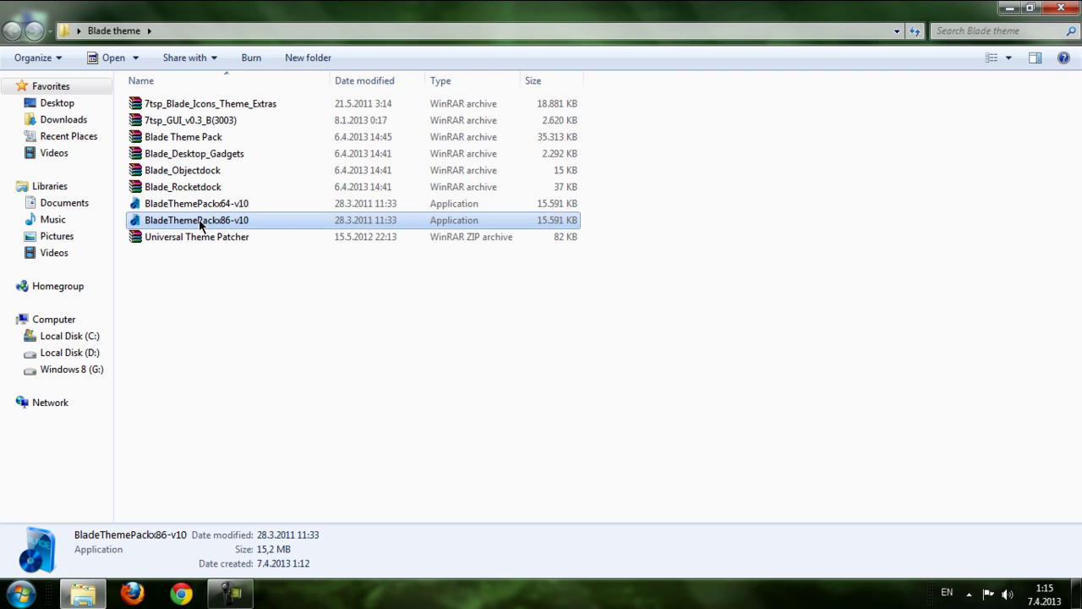
{"action": "left_click", "coordinate": [185, 102]}
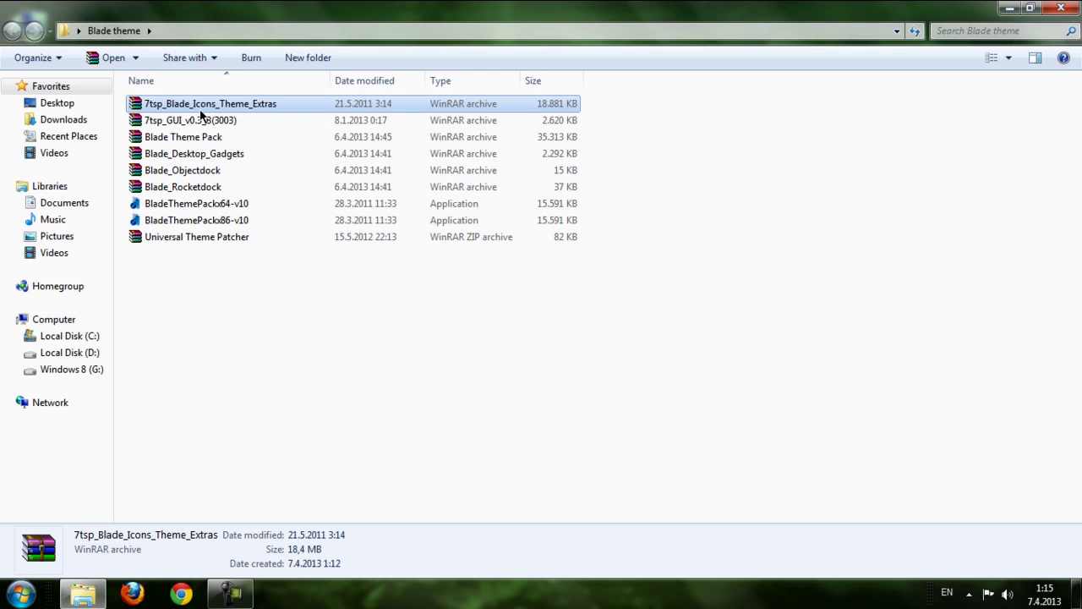
{"action": "left_click", "coordinate": [218, 205]}
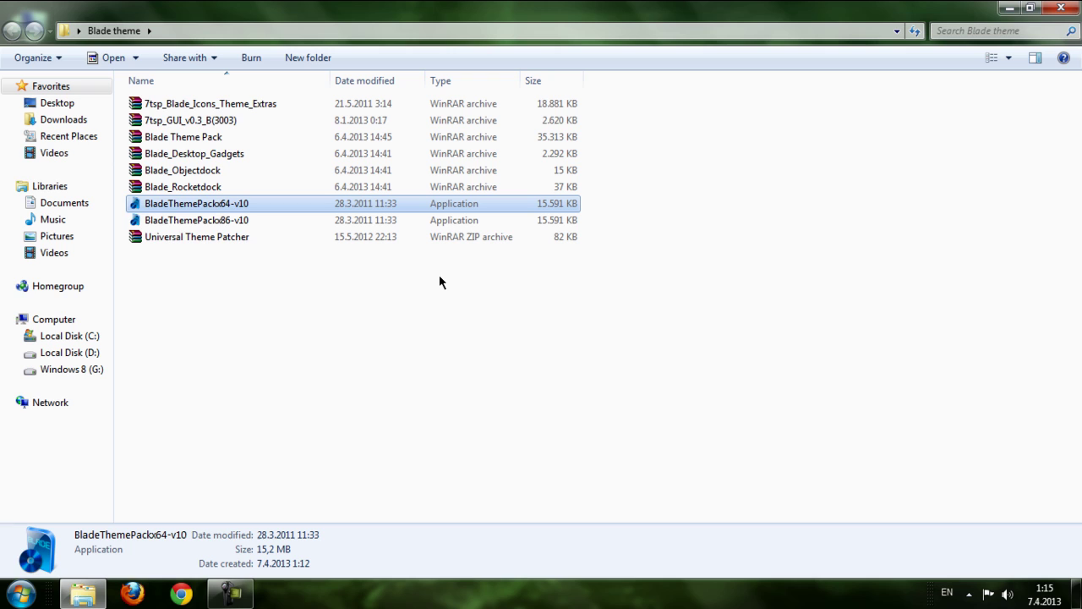
Step: Run BladeThemePackx86-v10, accept the license terms and install the Blade visual style and wallpaper
{"action": "double_click", "coordinate": [308, 222]}
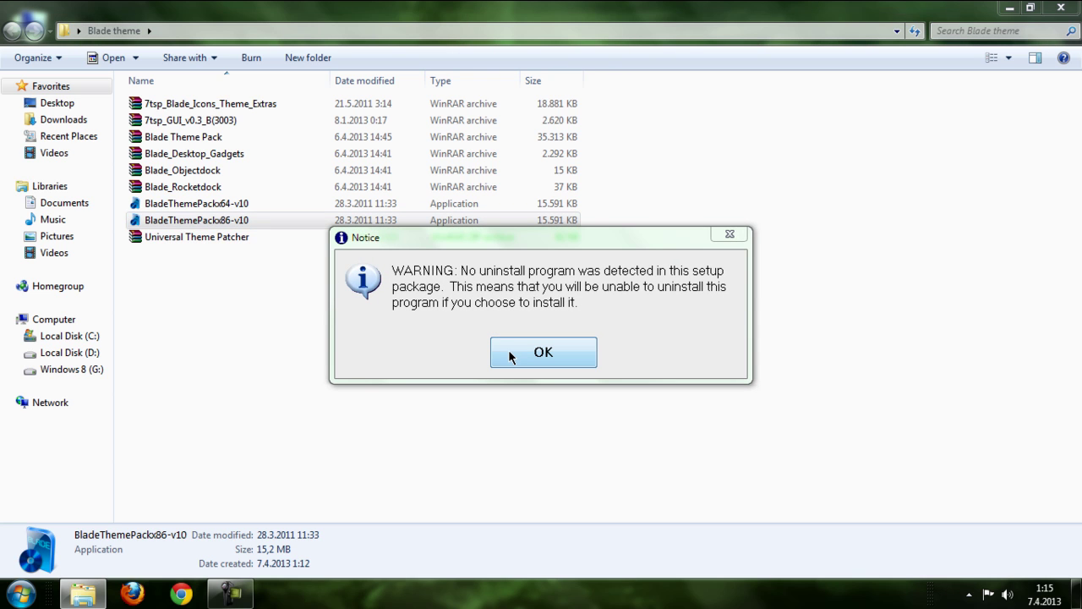
{"action": "left_click", "coordinate": [511, 354]}
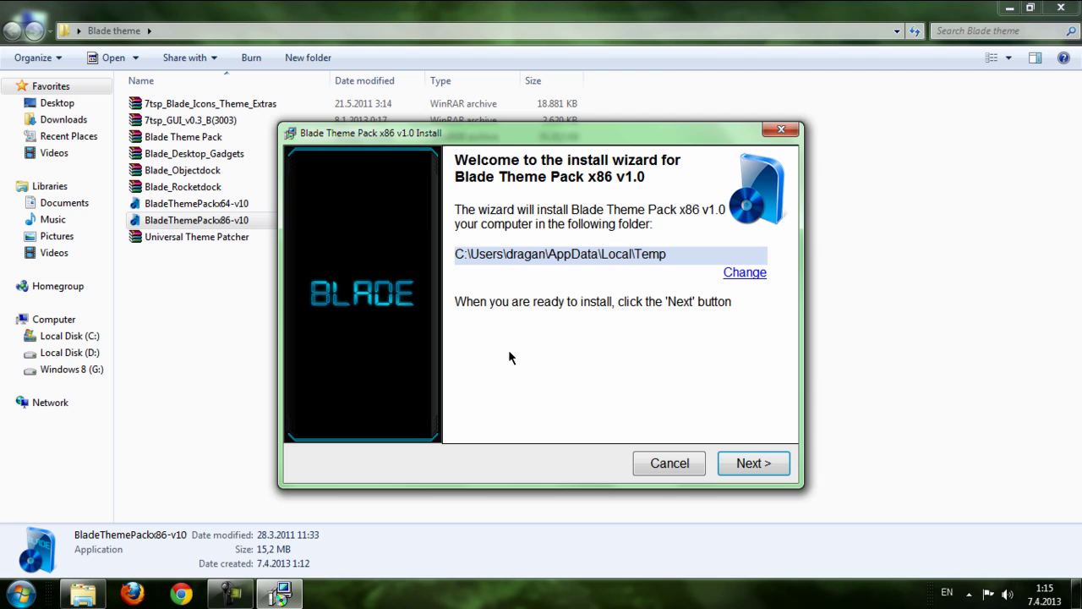
{"action": "left_click", "coordinate": [739, 464]}
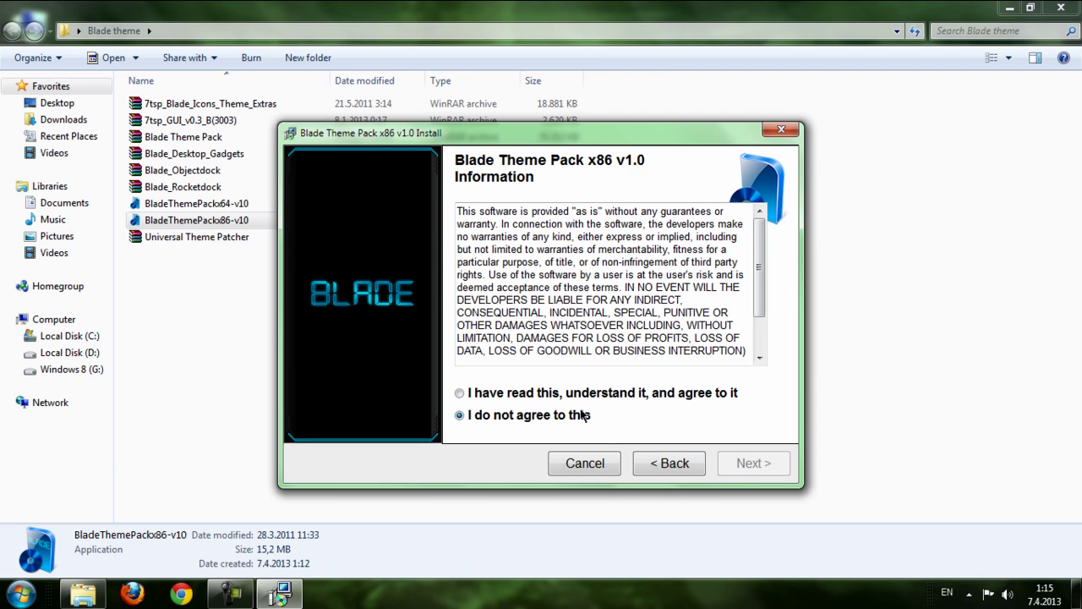
{"action": "left_click", "coordinate": [562, 395]}
{"action": "left_click", "coordinate": [748, 473]}
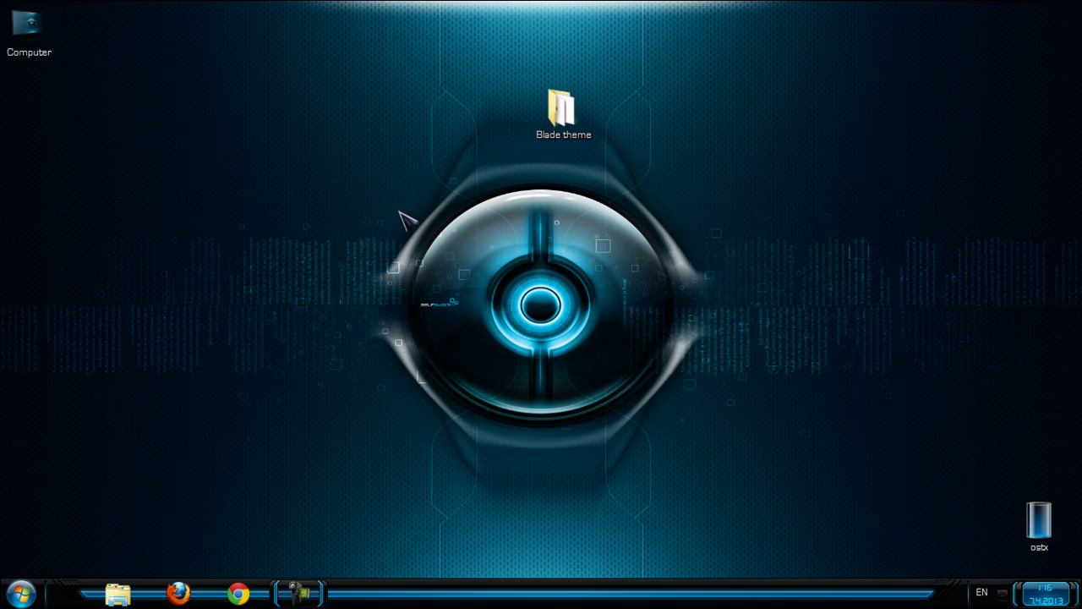
Step: Refresh the desktop so the new Blade theme takes effect
{"action": "right_click", "coordinate": [385, 187]}
{"action": "left_click", "coordinate": [433, 282]}
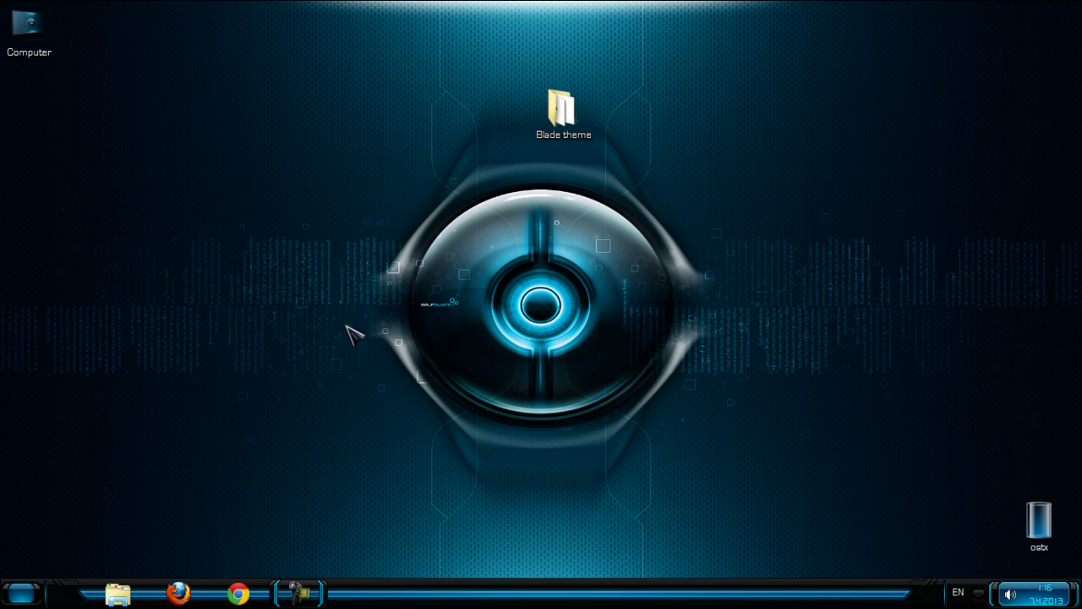
{"action": "key", "text": "F5"}
Step: Open 7tsp_GUI_v0.3_B(3003).rar from the Blade theme folder in WinRAR and select its .exe
{"action": "double_click", "coordinate": [561, 114]}
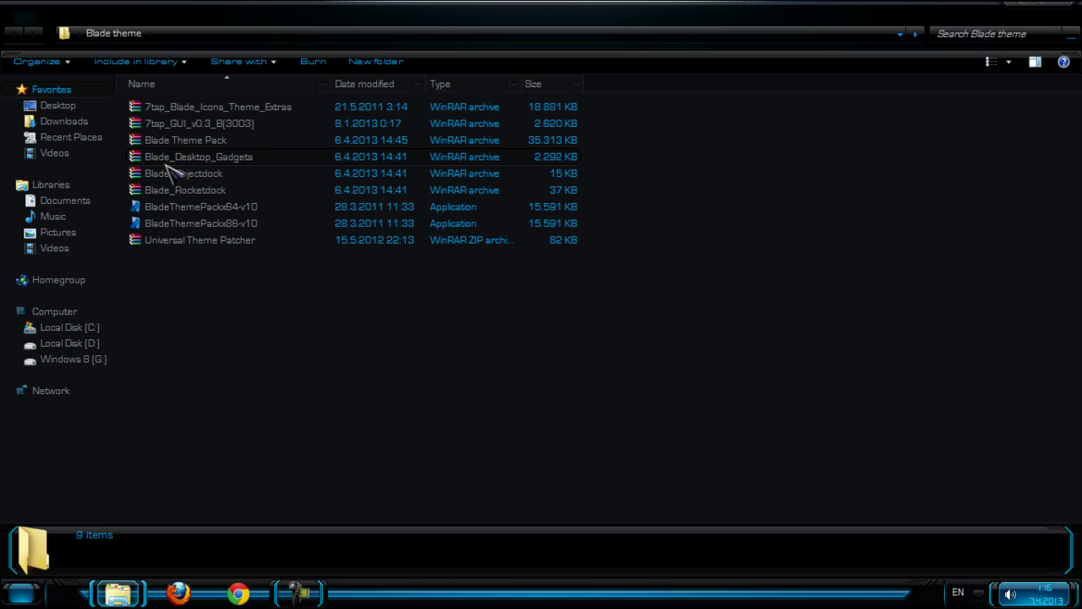
{"action": "left_click", "coordinate": [190, 107]}
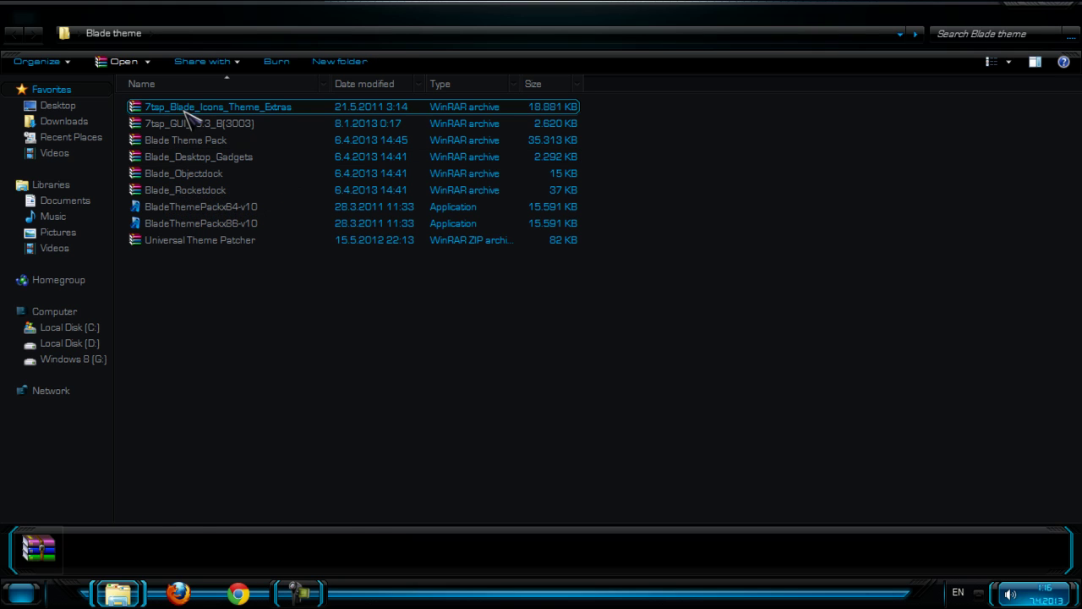
{"action": "double_click", "coordinate": [209, 126]}
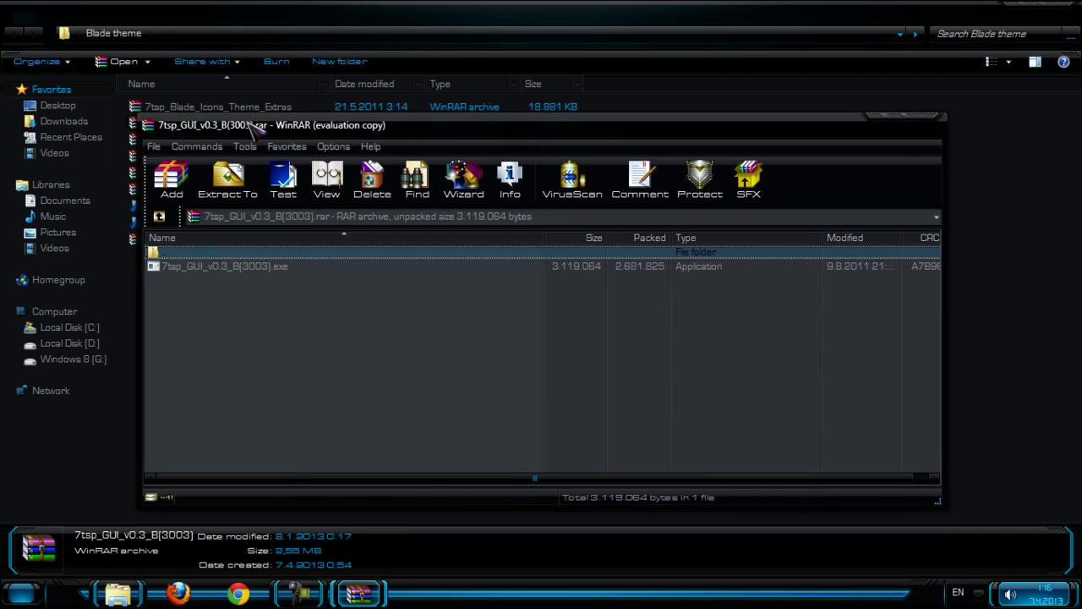
{"action": "left_click", "coordinate": [662, 252]}
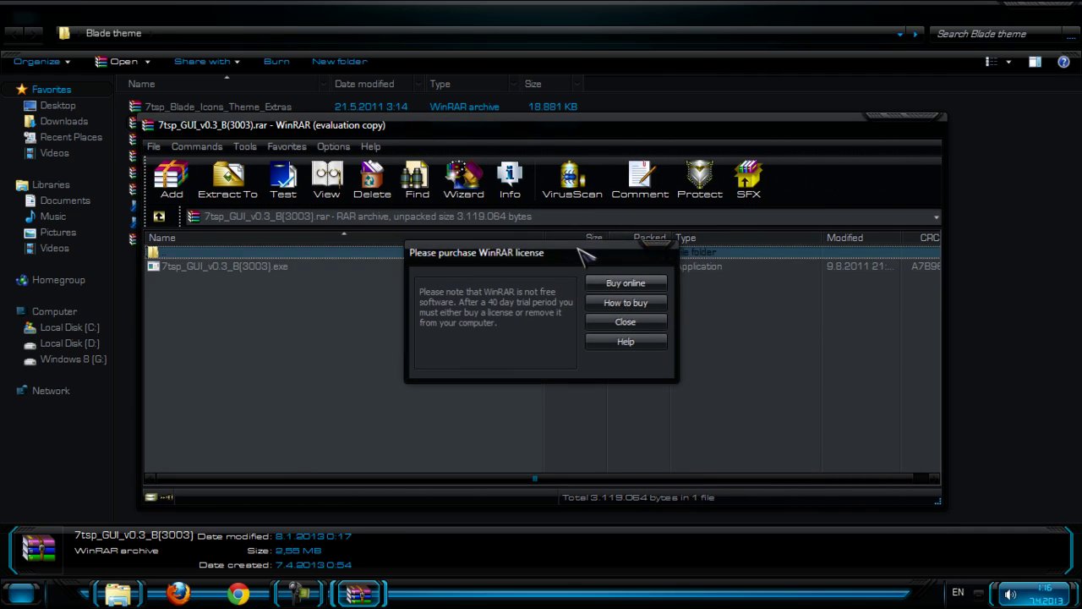
{"action": "left_click", "coordinate": [216, 270]}
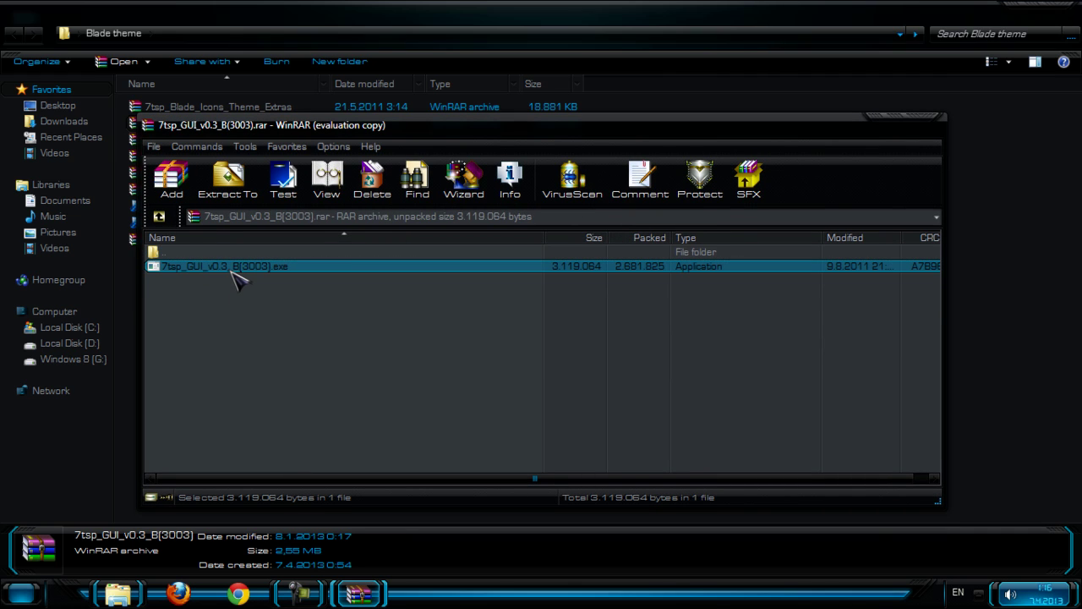
Step: Close WinRAR and load the 7tsp_Blade_Icons_Theme_Extras custom pack from the Blade theme folder
{"action": "left_click", "coordinate": [933, 125]}
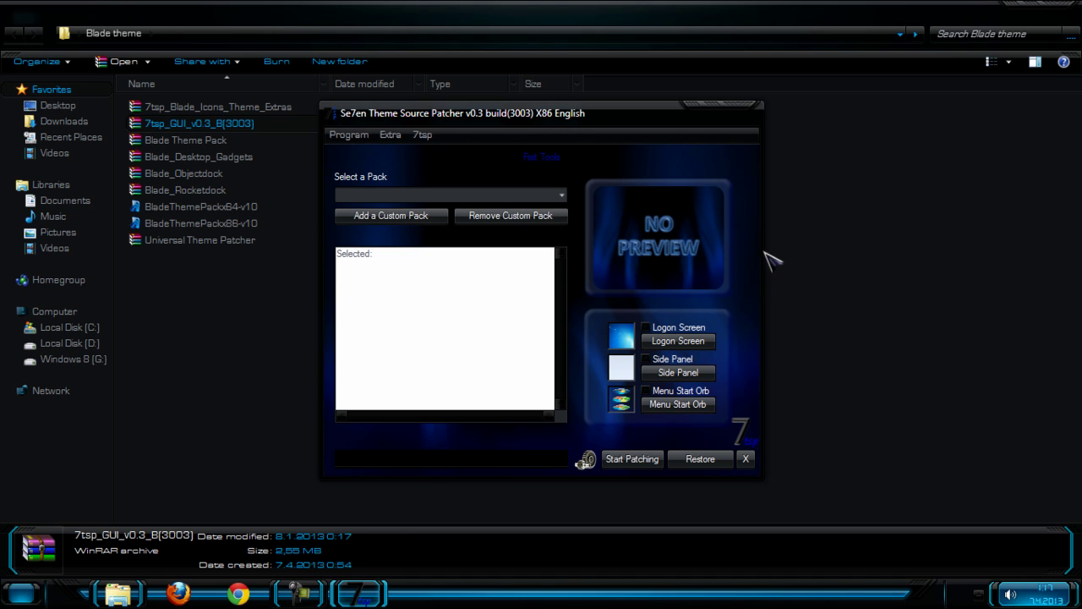
{"action": "left_click", "coordinate": [363, 216]}
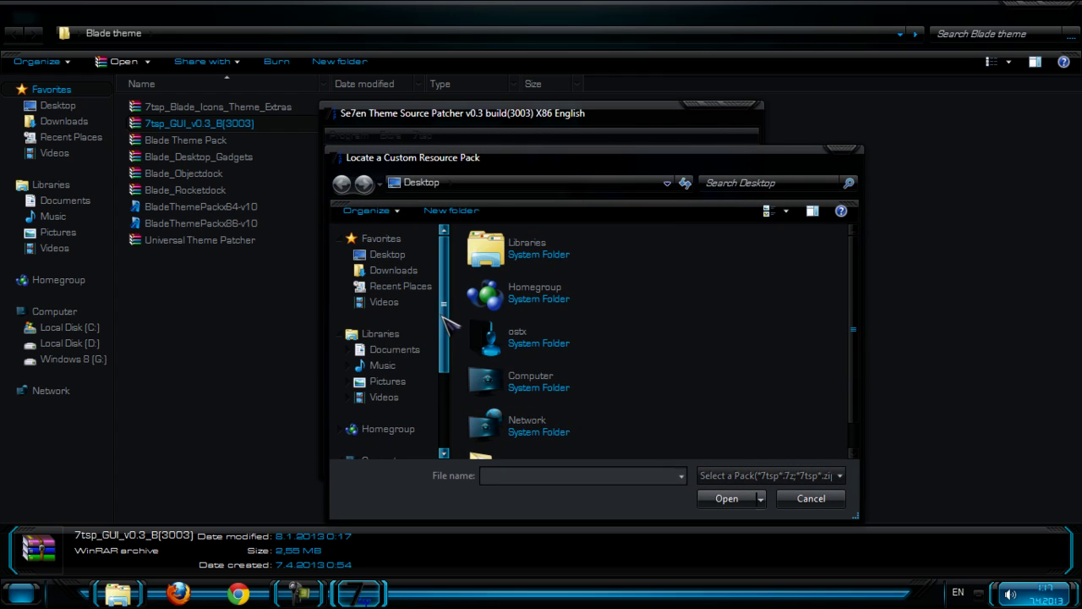
{"action": "left_click_drag", "start_coordinate": [855, 338], "coordinate": [855, 359]}
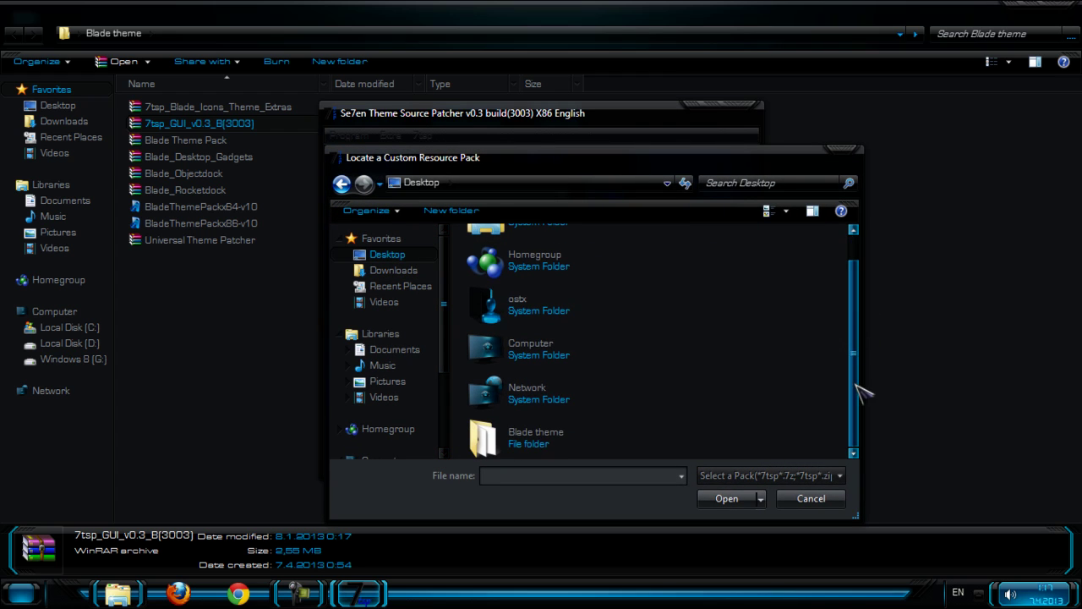
{"action": "double_click", "coordinate": [545, 433]}
{"action": "left_click", "coordinate": [537, 258]}
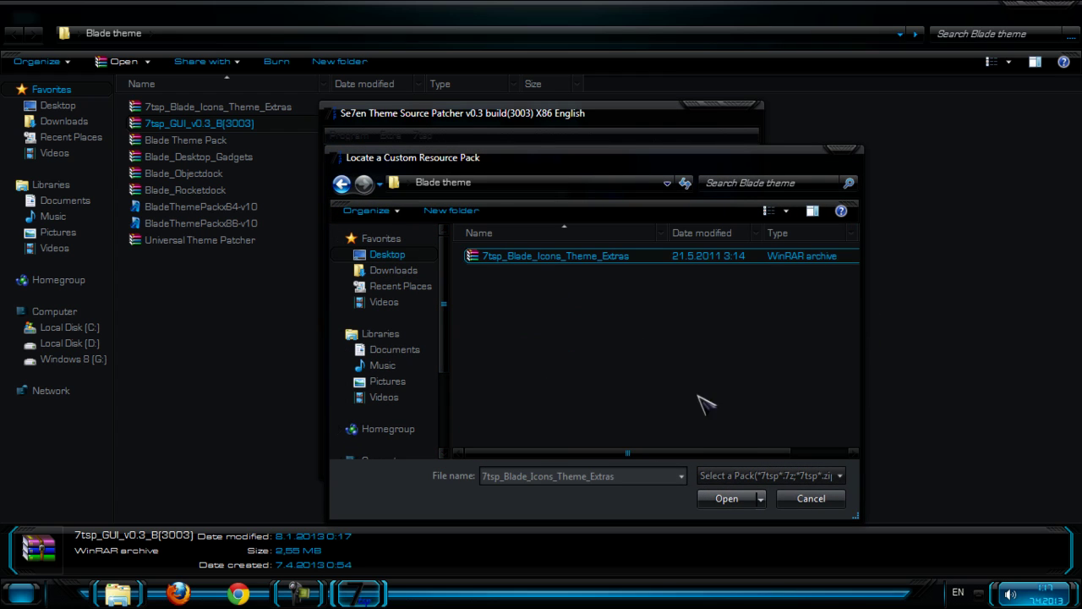
{"action": "left_click", "coordinate": [725, 497]}
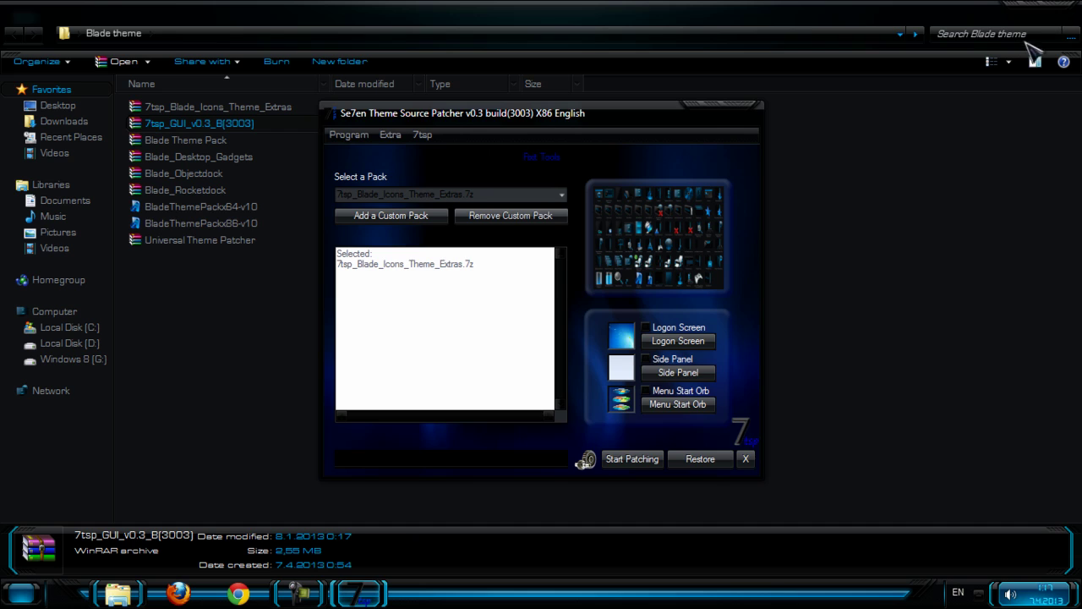
{"action": "left_click", "coordinate": [1056, 12]}
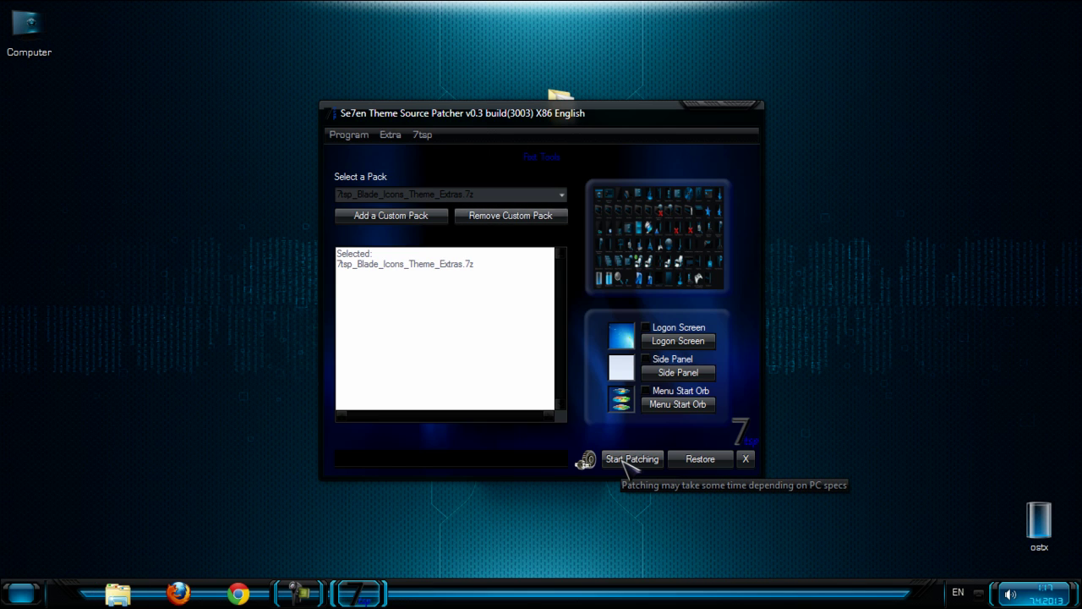
Step: Start patching with the Blade icon pack and confirm, patching 24 system files
{"action": "left_click", "coordinate": [625, 459]}
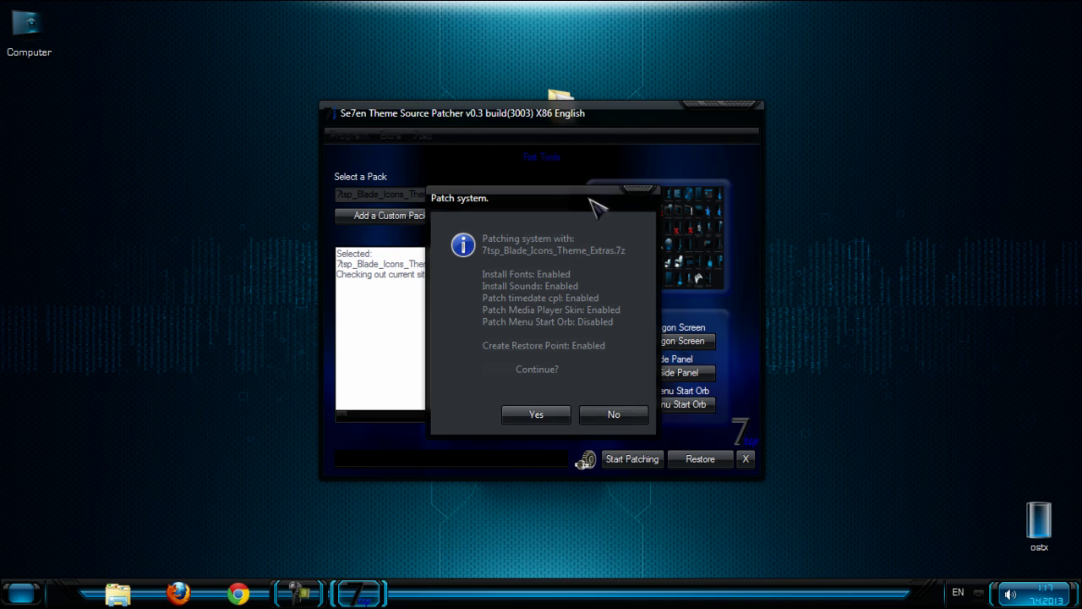
{"action": "left_click_drag", "start_coordinate": [592, 201], "coordinate": [536, 203]}
{"action": "left_click", "coordinate": [510, 413]}
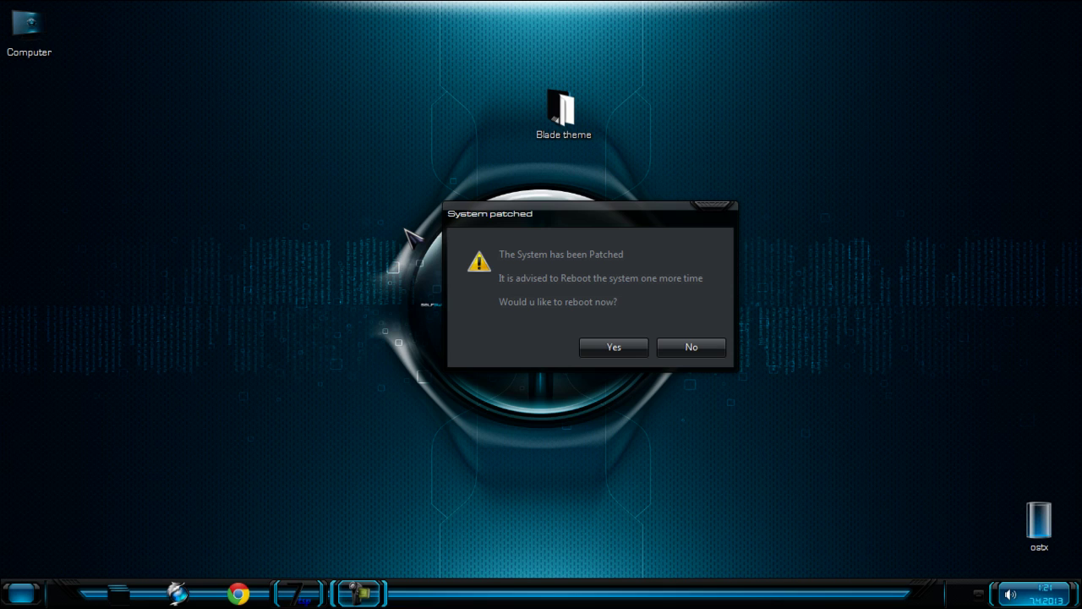
{"action": "left_click_drag", "start_coordinate": [507, 212], "coordinate": [456, 203]}
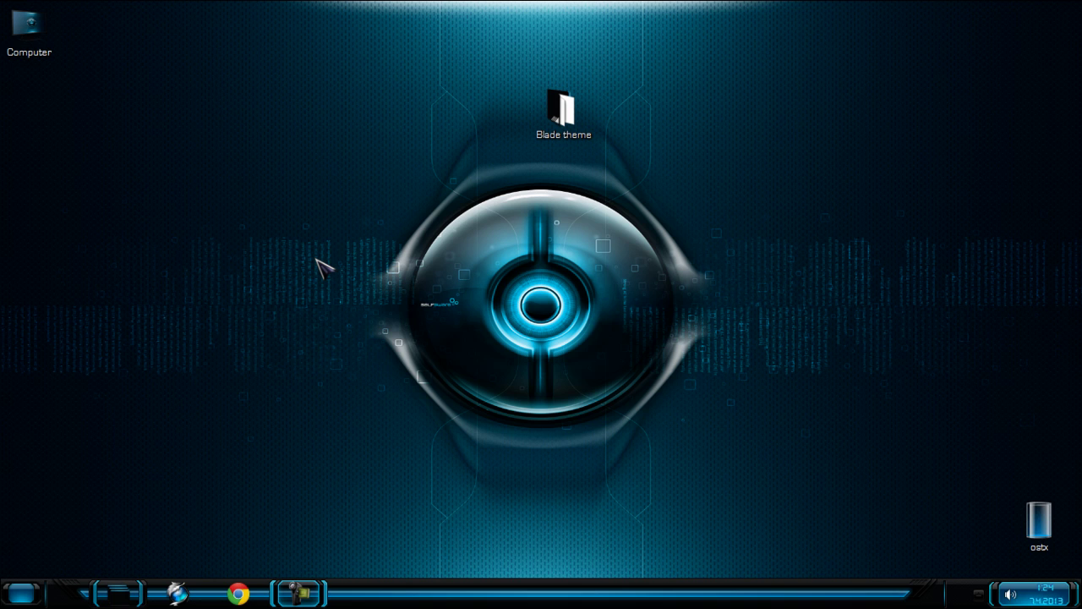
Step: Open the Blade_Rocketdock archive from the Blade theme folder in WinRAR
{"action": "double_click", "coordinate": [565, 134]}
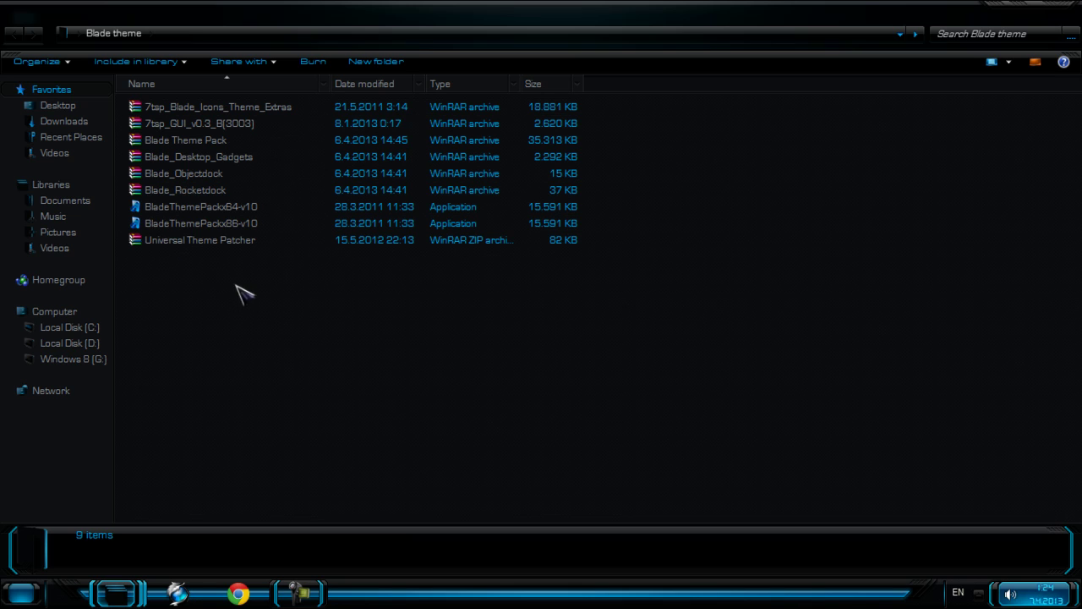
{"action": "left_click", "coordinate": [196, 245]}
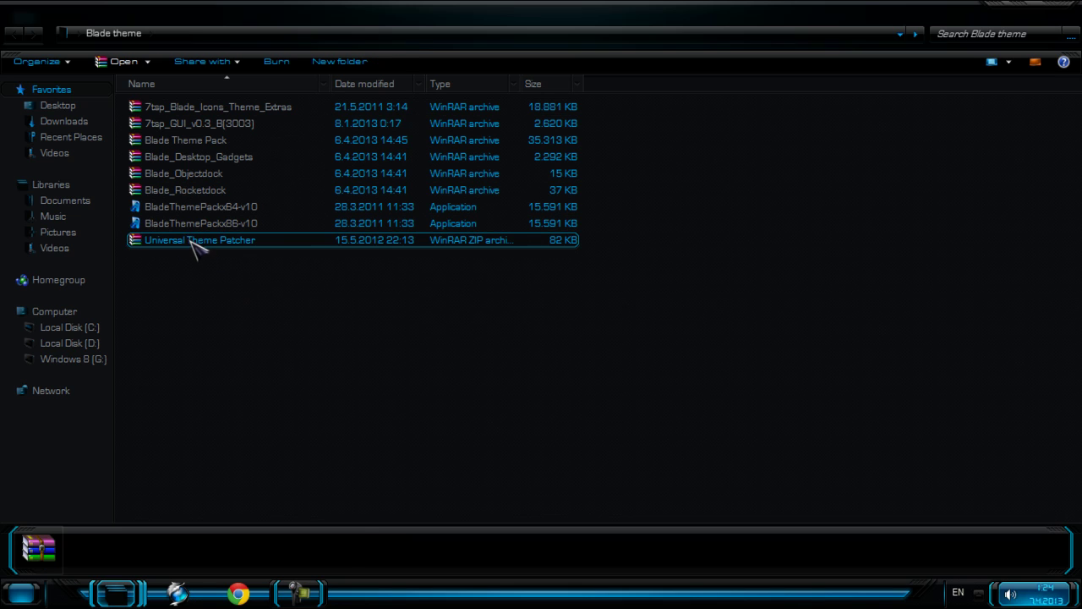
{"action": "left_click", "coordinate": [181, 173]}
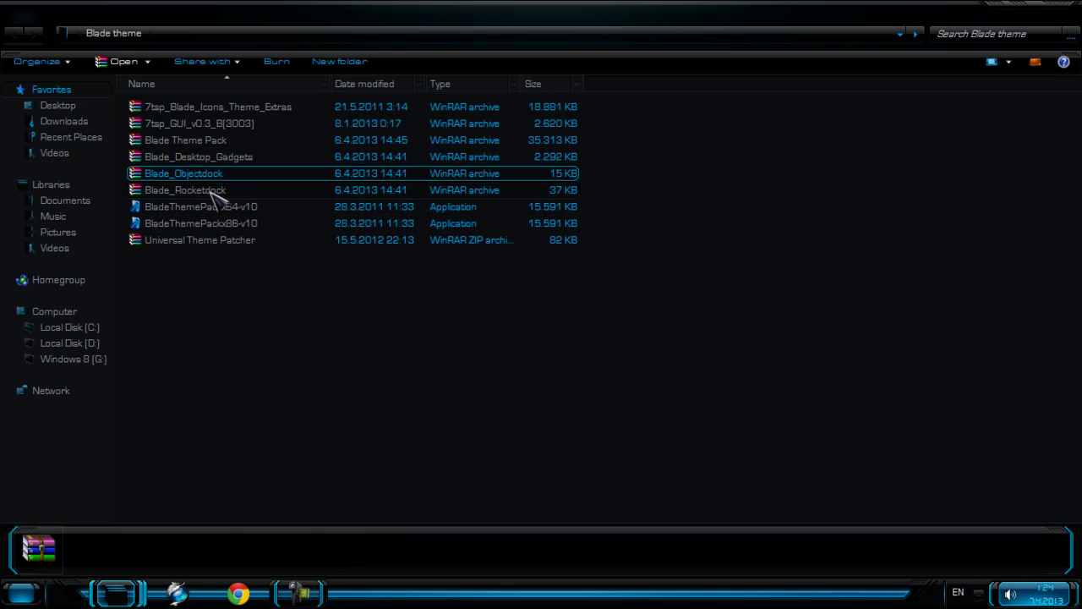
{"action": "left_click", "coordinate": [222, 194]}
{"action": "key", "text": "Up"}
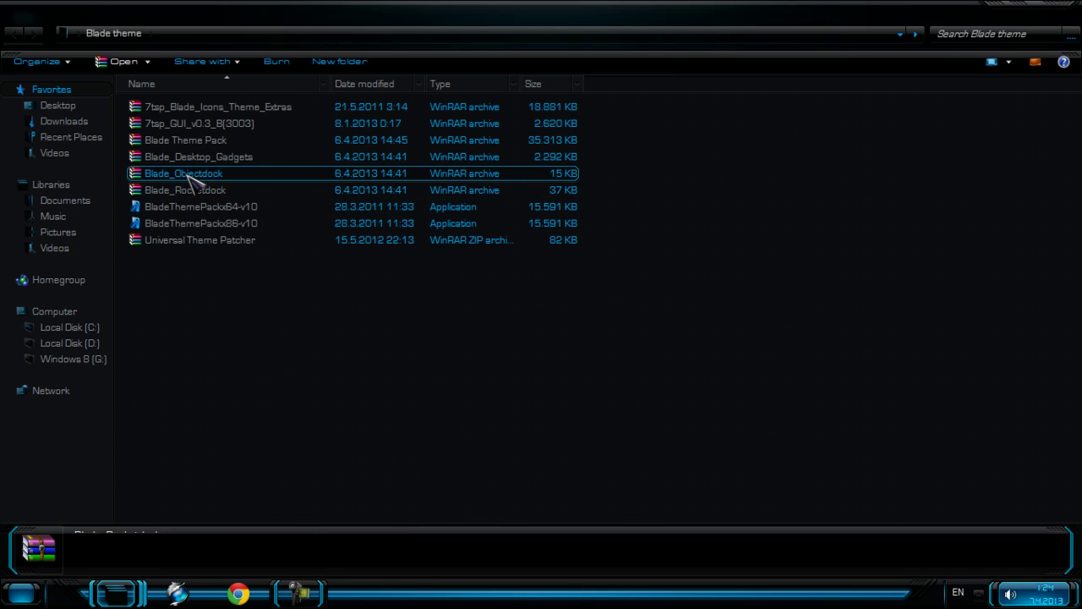
{"action": "left_click", "coordinate": [205, 191]}
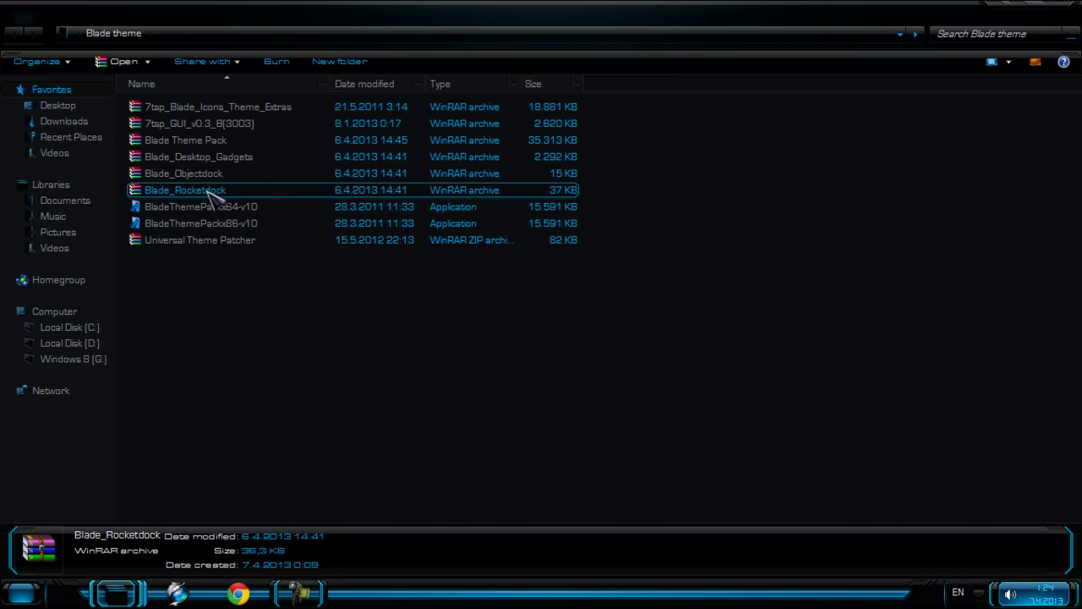
{"action": "double_click", "coordinate": [212, 192]}
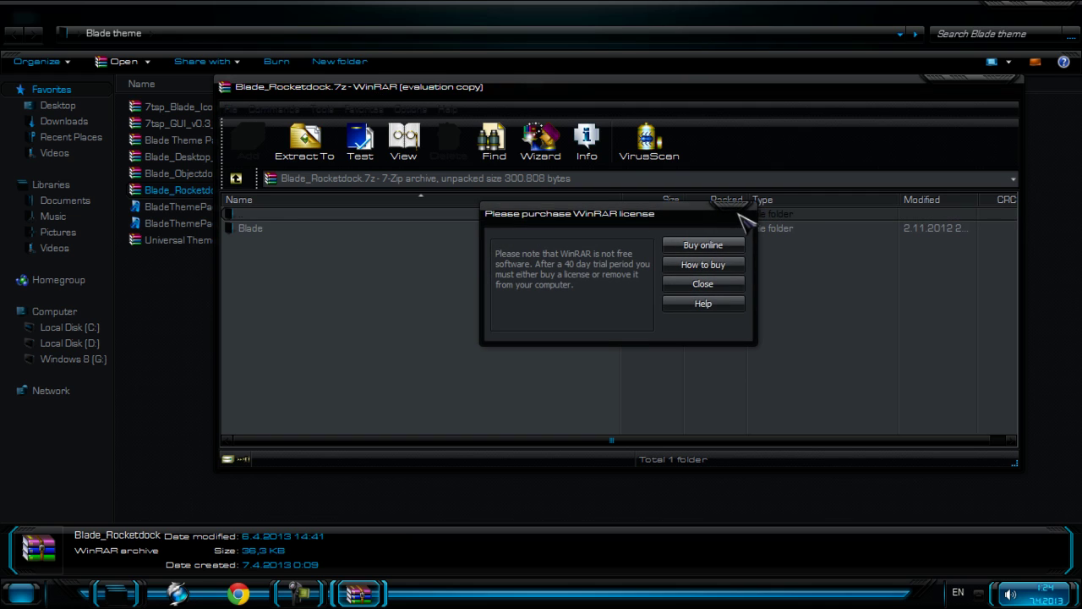
{"action": "left_click", "coordinate": [703, 284]}
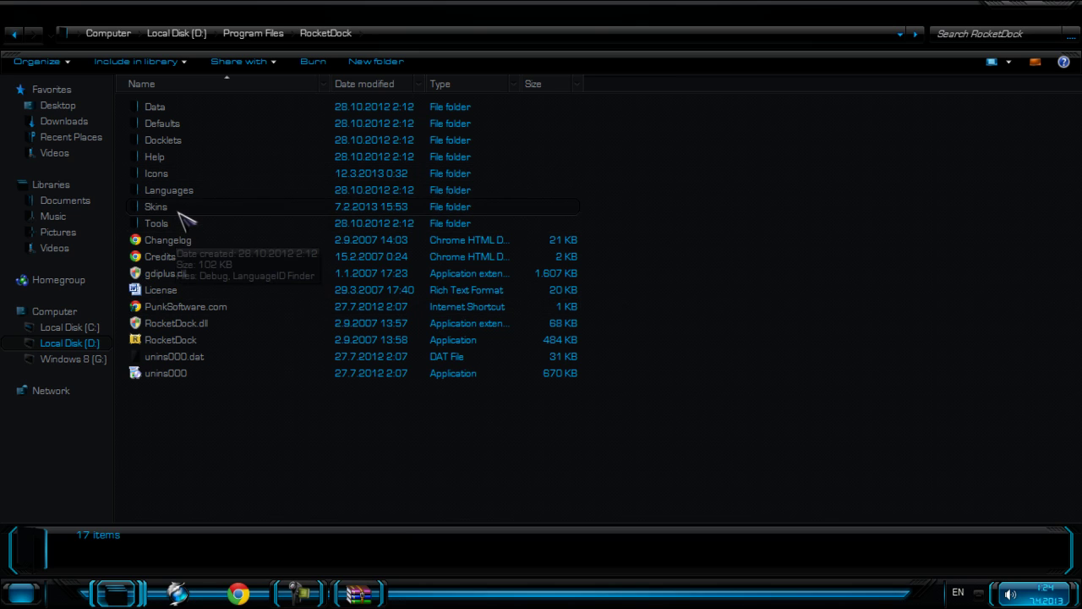
Step: Extract the archive's Blade folder into Program Files\RocketDock\Skins
{"action": "double_click", "coordinate": [179, 208]}
{"action": "mouse_move", "coordinate": [136, 594]}
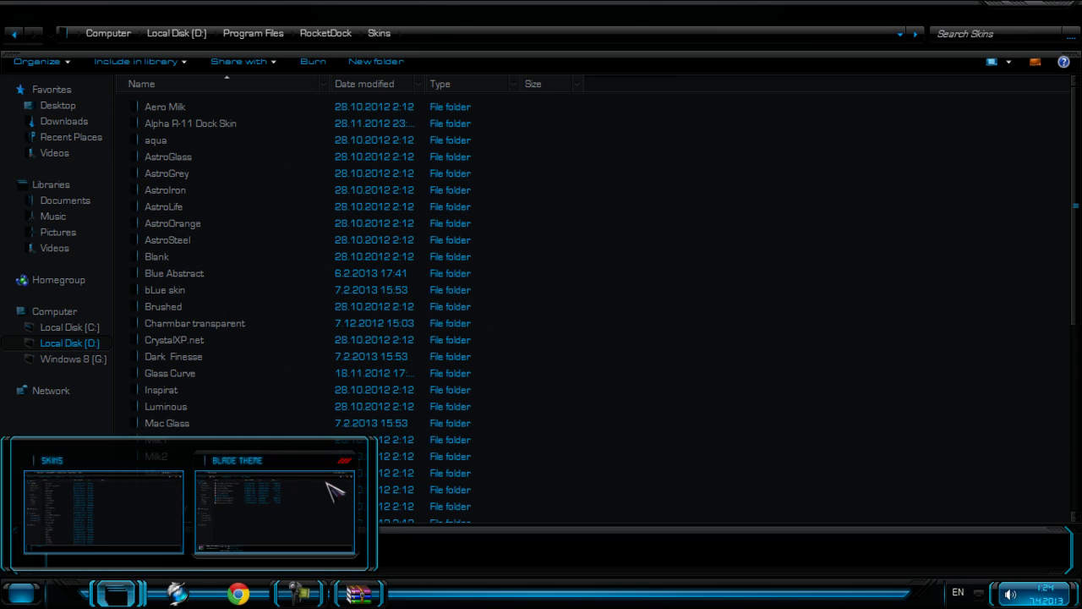
{"action": "left_click", "coordinate": [333, 483]}
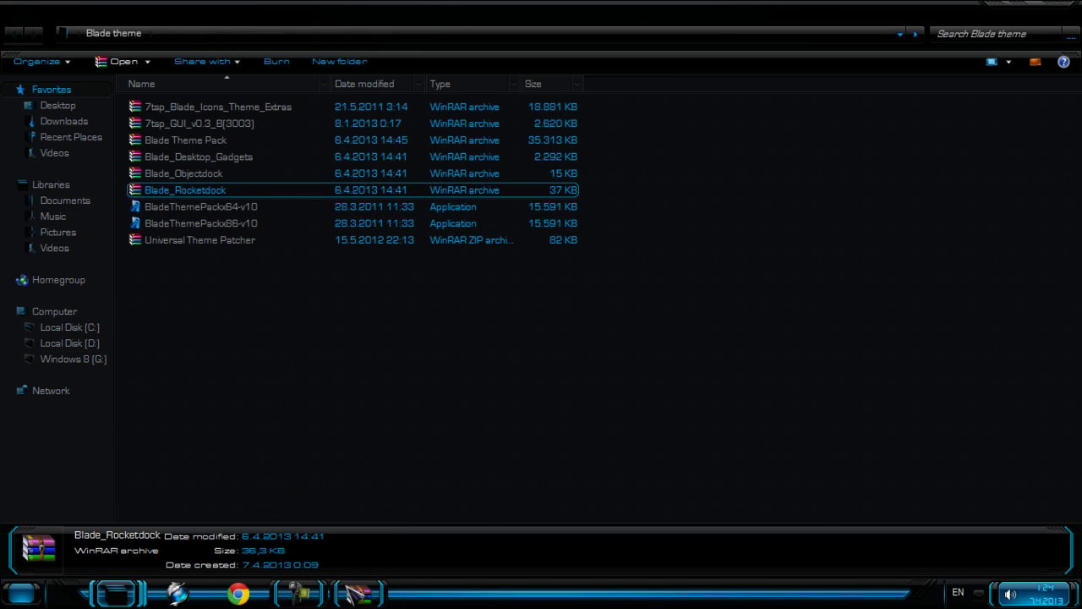
{"action": "mouse_move", "coordinate": [123, 593]}
{"action": "left_click", "coordinate": [140, 543]}
{"action": "left_click", "coordinate": [382, 596]}
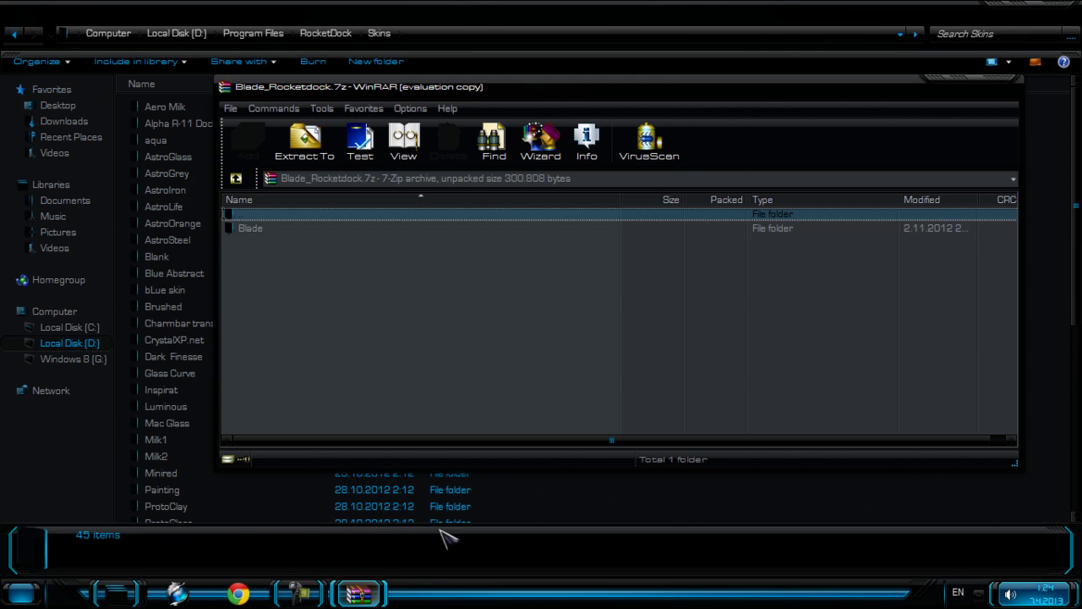
{"action": "left_click_drag", "start_coordinate": [512, 75], "coordinate": [763, 249]}
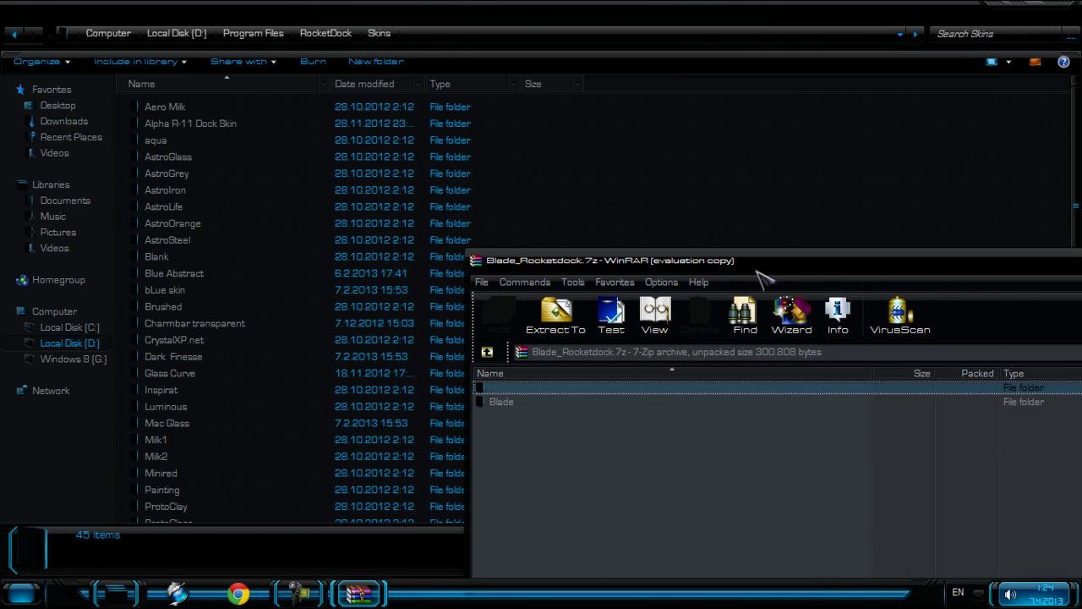
{"action": "left_click", "coordinate": [529, 406]}
{"action": "left_click_drag", "start_coordinate": [522, 409], "coordinate": [729, 183]}
Step: Close the Skins folder window and the WinRAR archive window
{"action": "left_click", "coordinate": [732, 182]}
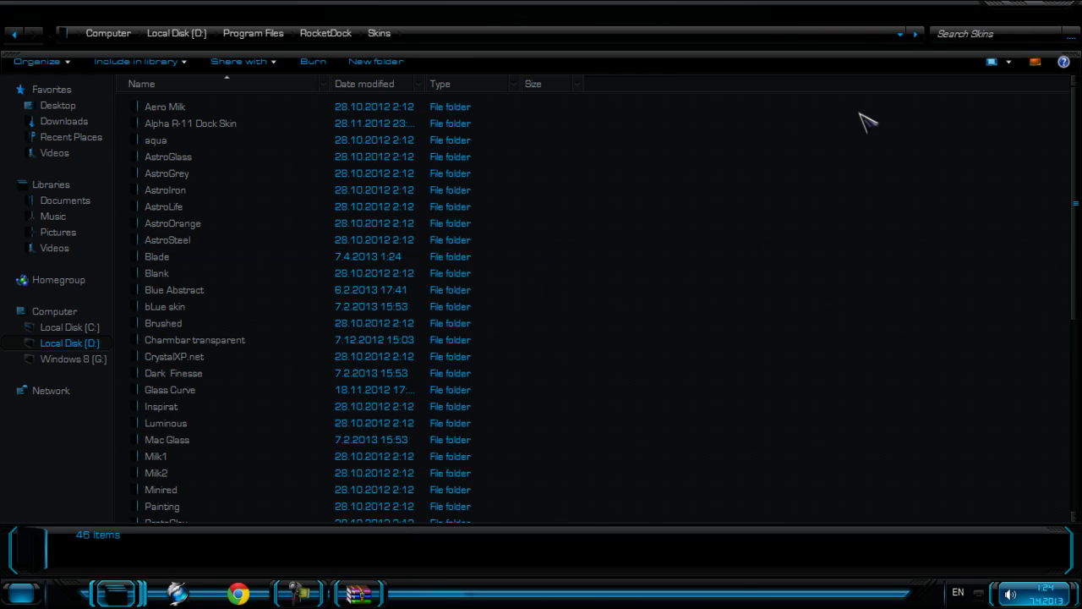
{"action": "left_click", "coordinate": [1054, 8]}
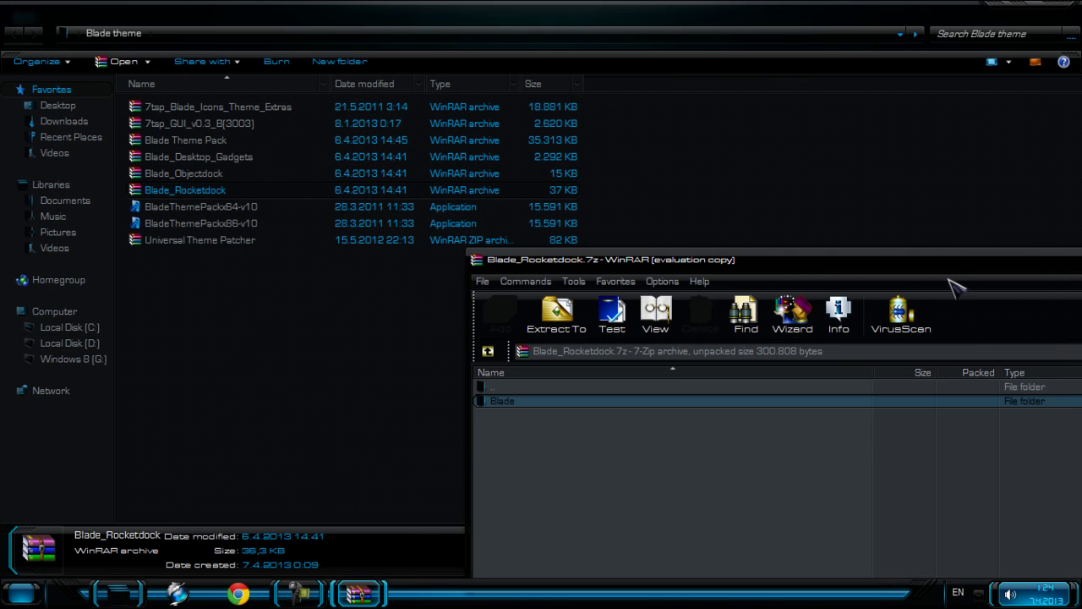
{"action": "left_click_drag", "start_coordinate": [950, 281], "coordinate": [573, 222]}
{"action": "left_click", "coordinate": [920, 203]}
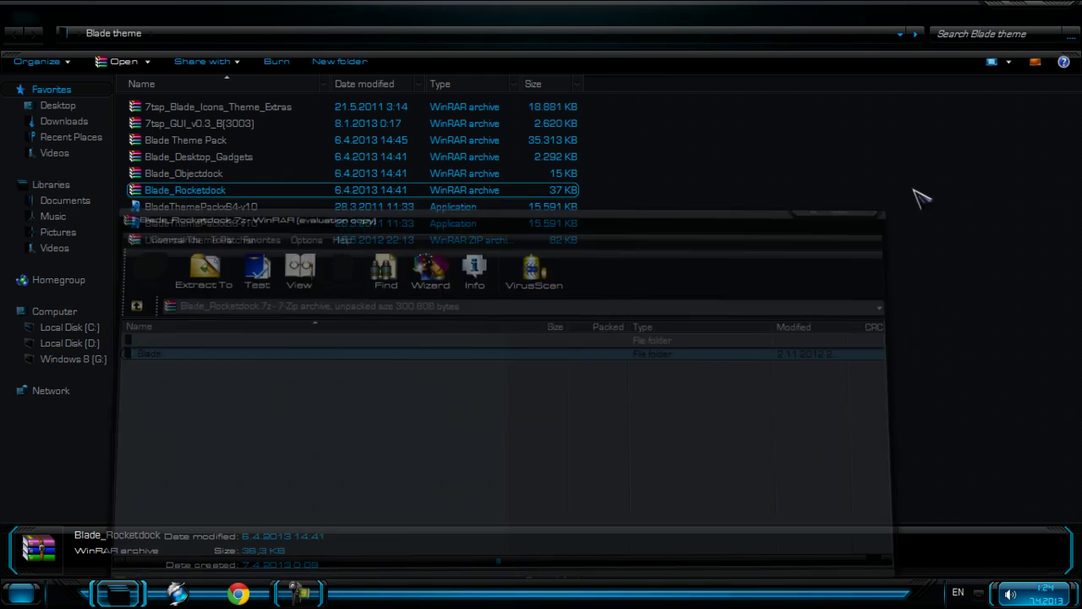
Step: Close the Blade folder, then choose Blade as RocketDock's theme in Dock Settings and apply
{"action": "left_click", "coordinate": [1059, 7]}
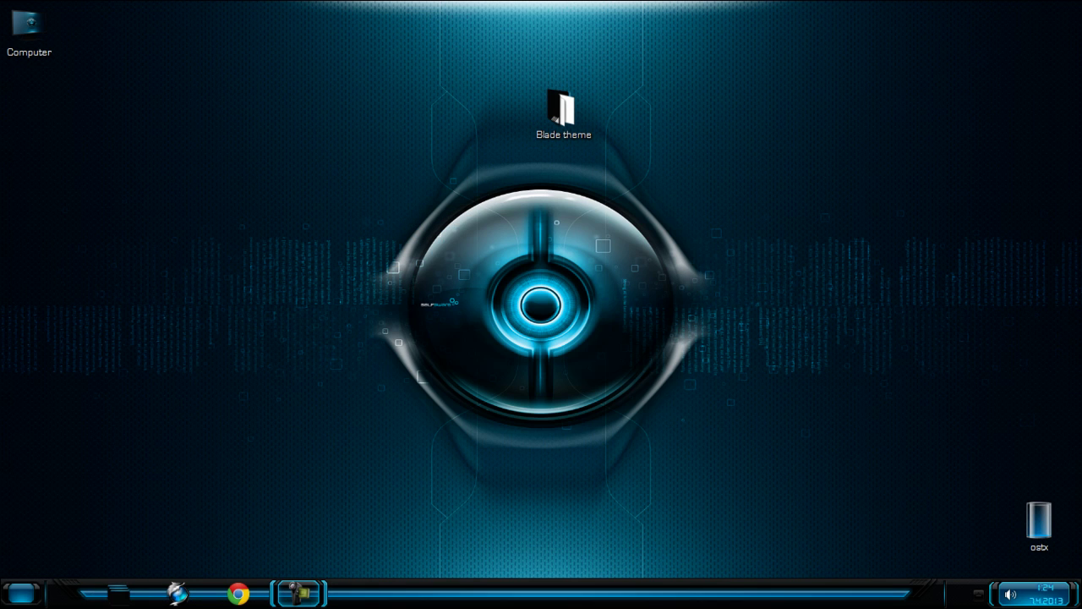
{"action": "mouse_move", "coordinate": [550, 572]}
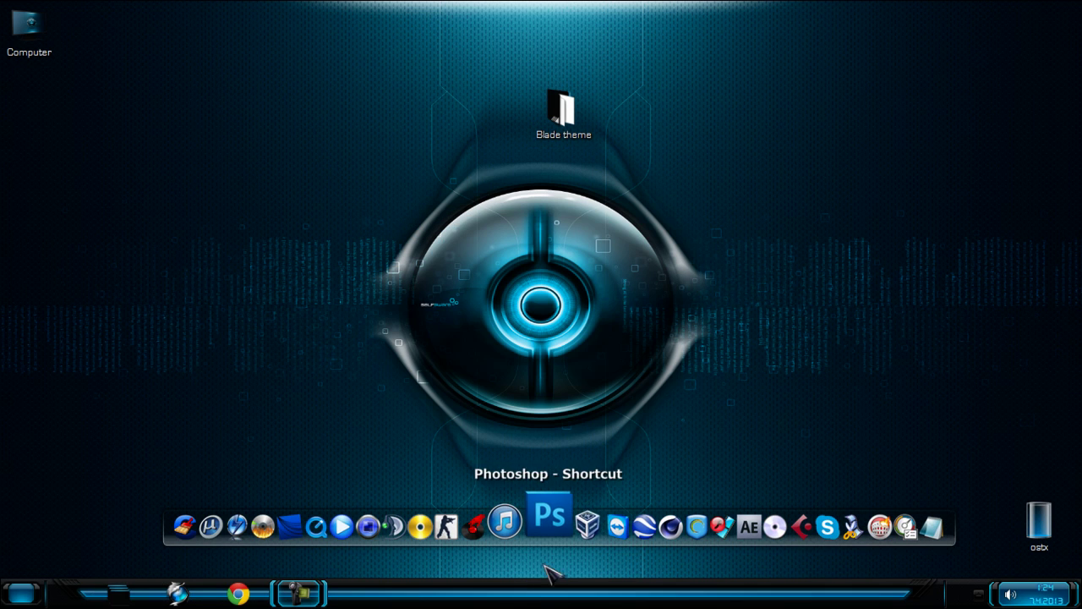
{"action": "right_click", "coordinate": [602, 517]}
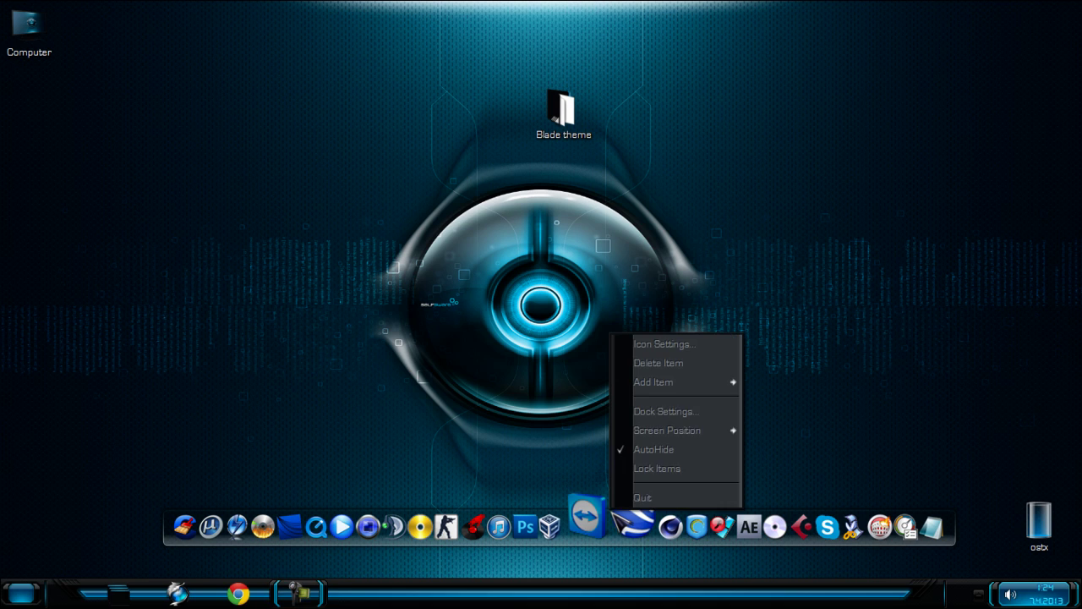
{"action": "left_click", "coordinate": [653, 414]}
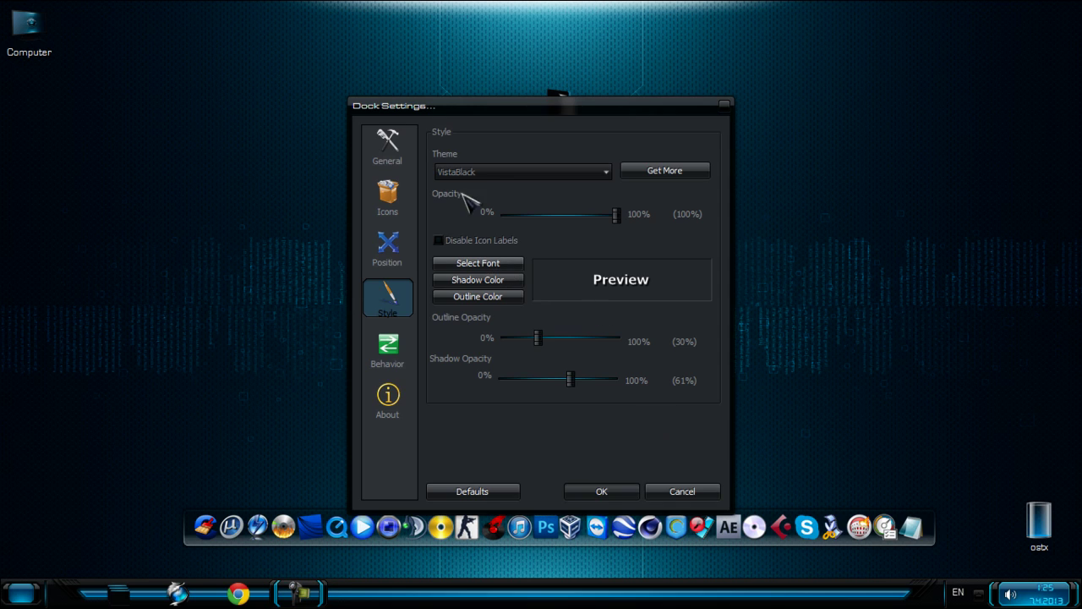
{"action": "left_click", "coordinate": [485, 173]}
{"action": "left_click", "coordinate": [489, 173]}
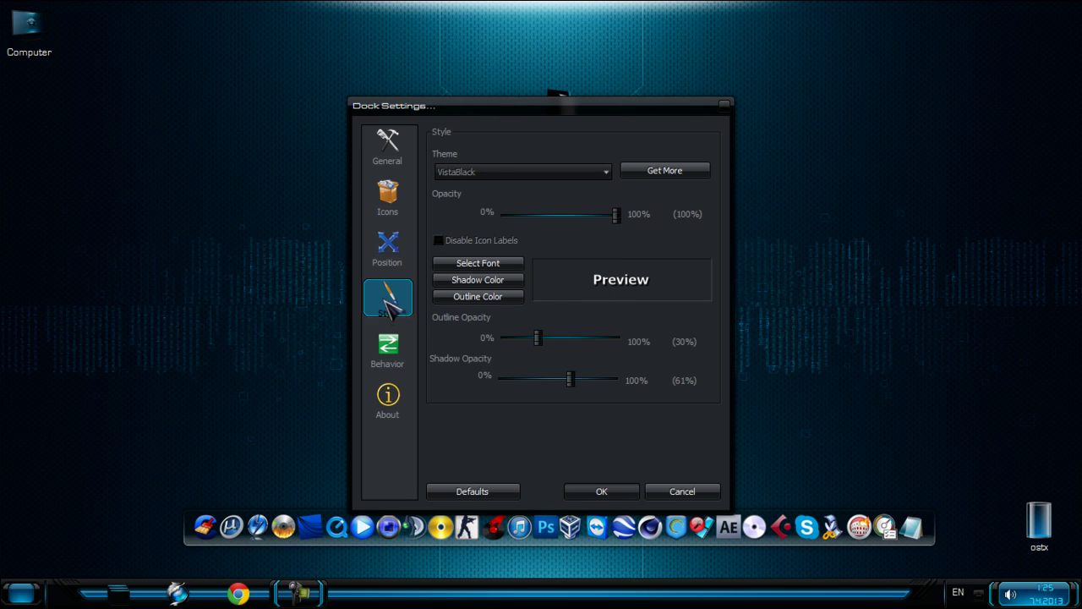
{"action": "left_click", "coordinate": [497, 175]}
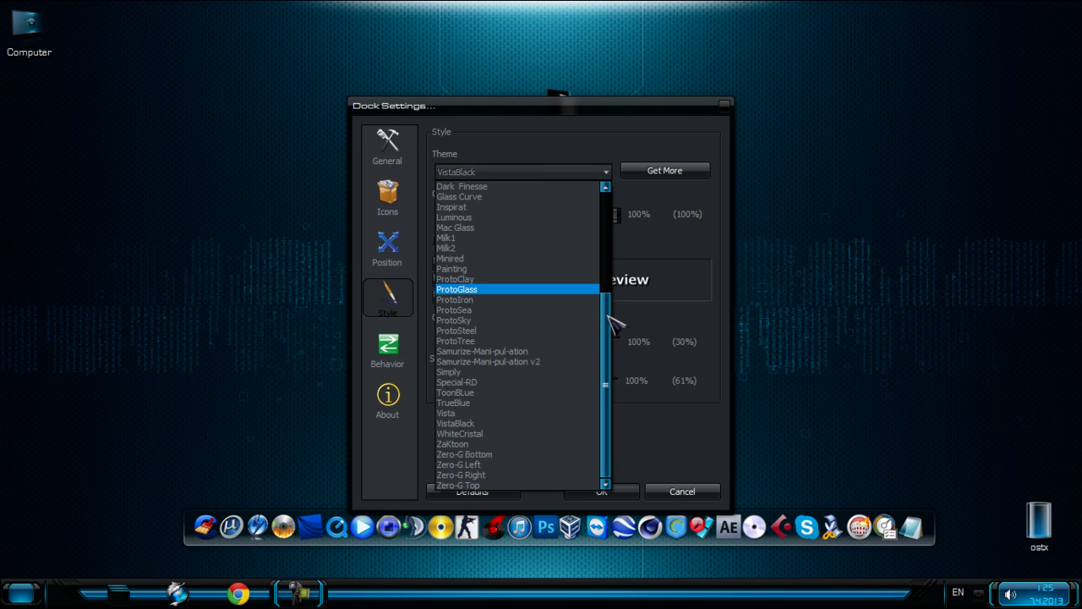
{"action": "left_click_drag", "start_coordinate": [607, 325], "coordinate": [602, 248]}
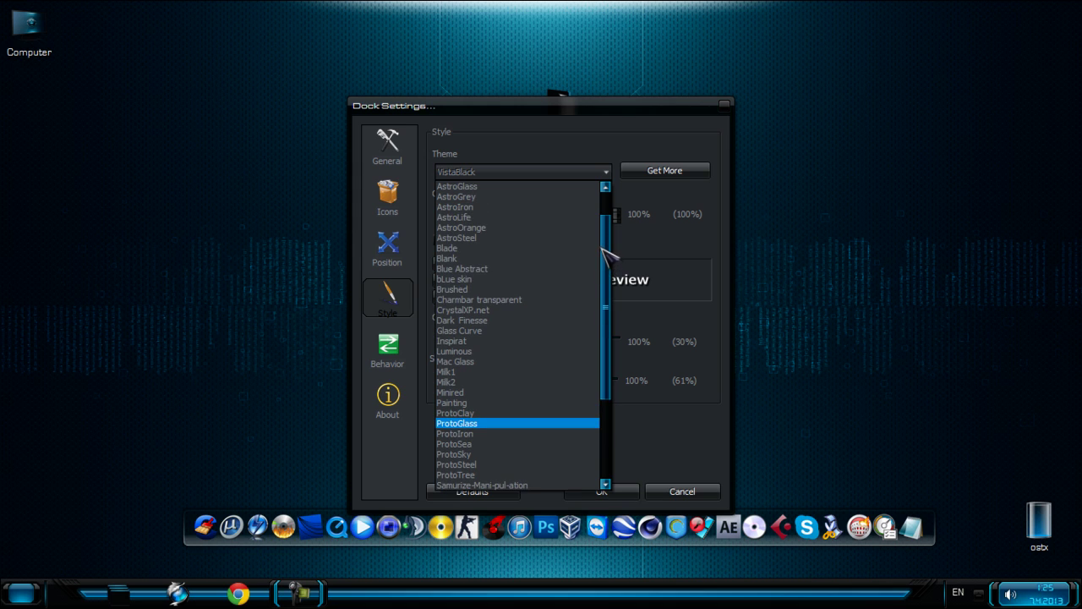
{"action": "left_click", "coordinate": [513, 249]}
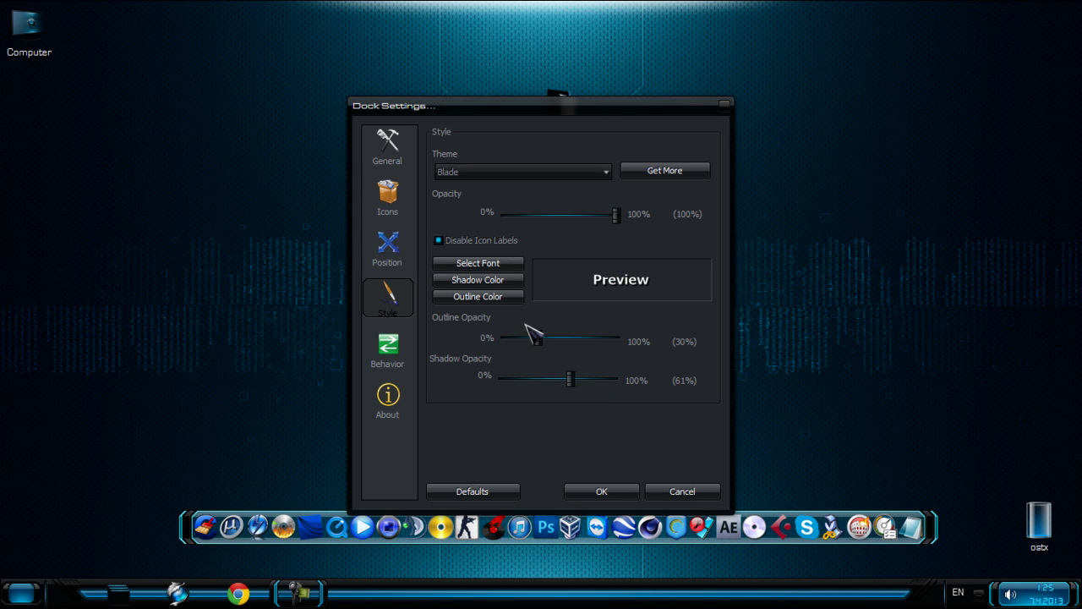
{"action": "left_click", "coordinate": [594, 493]}
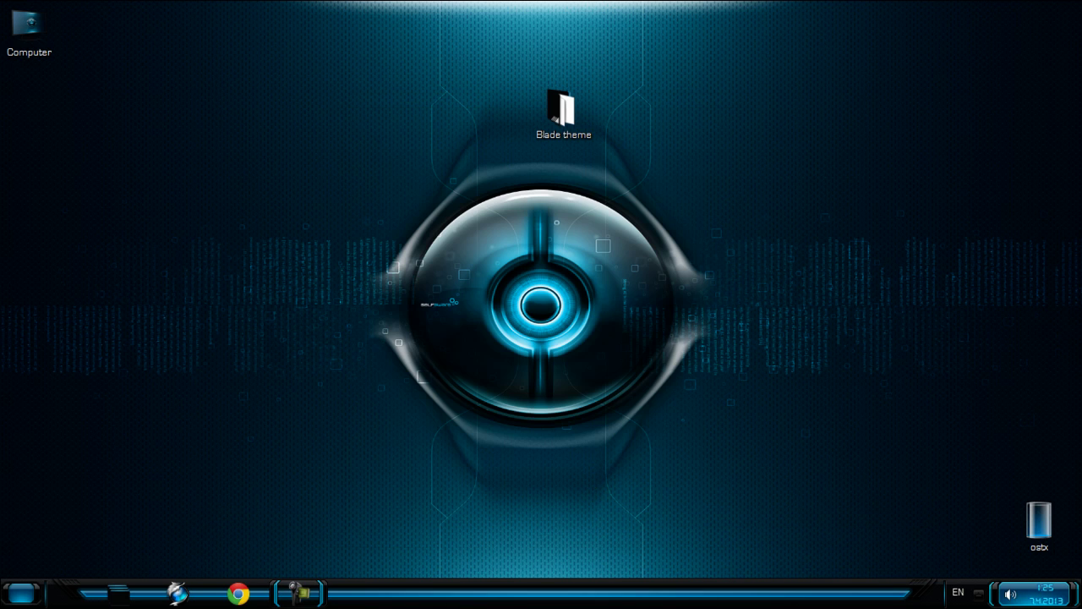
{"action": "mouse_move", "coordinate": [648, 580]}
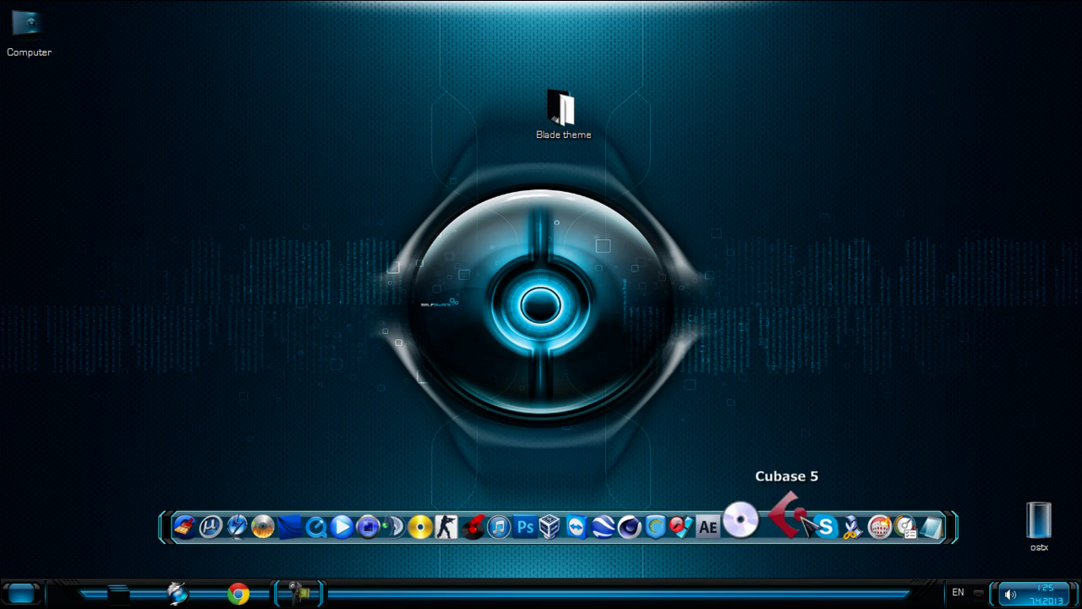
{"action": "right_click", "coordinate": [383, 214]}
{"action": "left_click", "coordinate": [420, 313]}
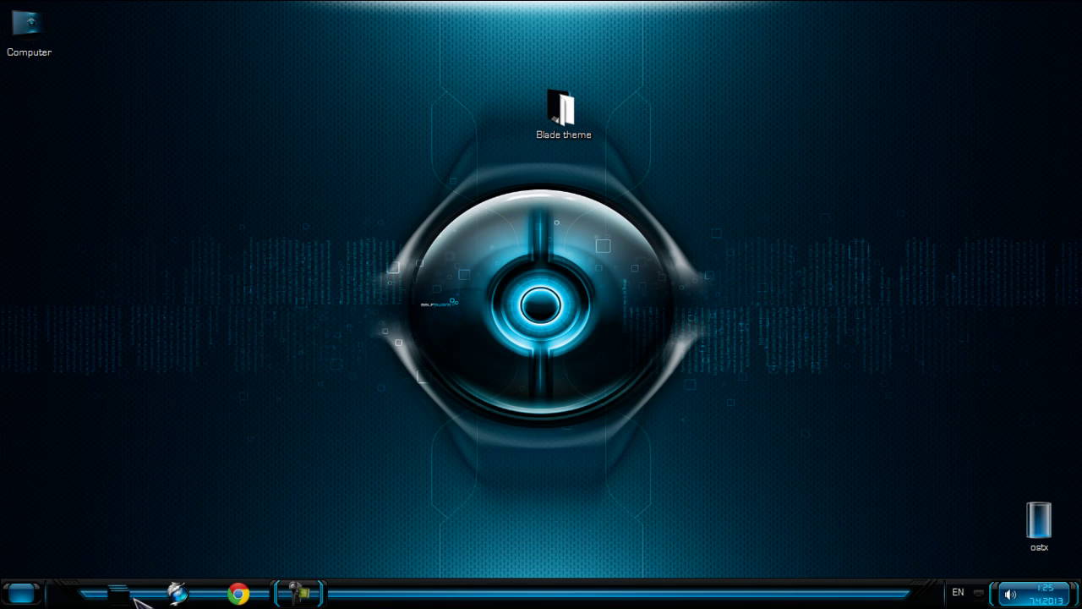
{"action": "left_click", "coordinate": [22, 593]}
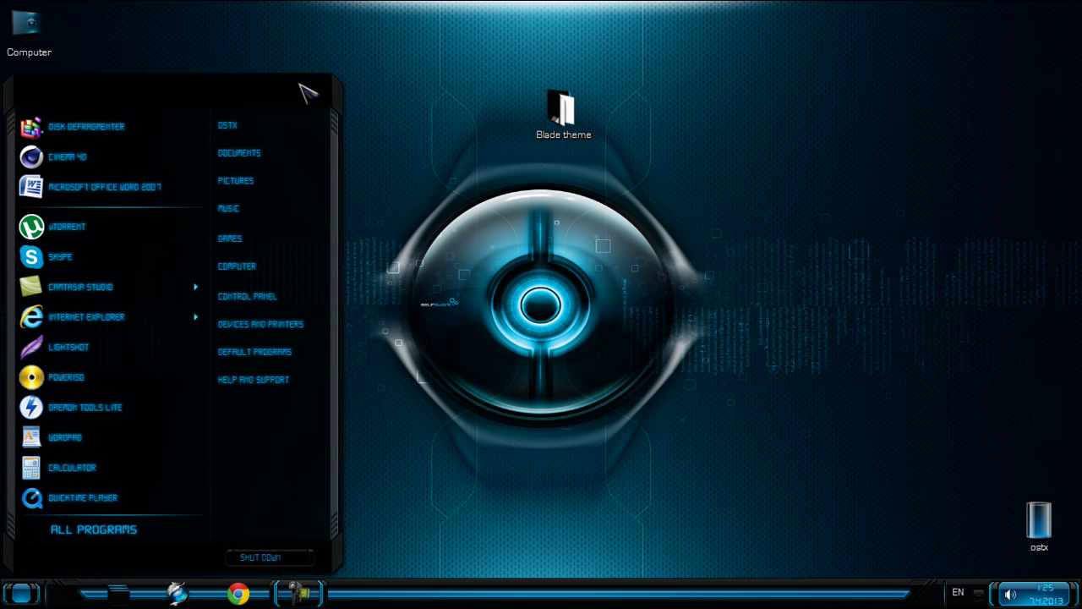
{"action": "left_click", "coordinate": [408, 221]}
{"action": "double_click", "coordinate": [28, 47]}
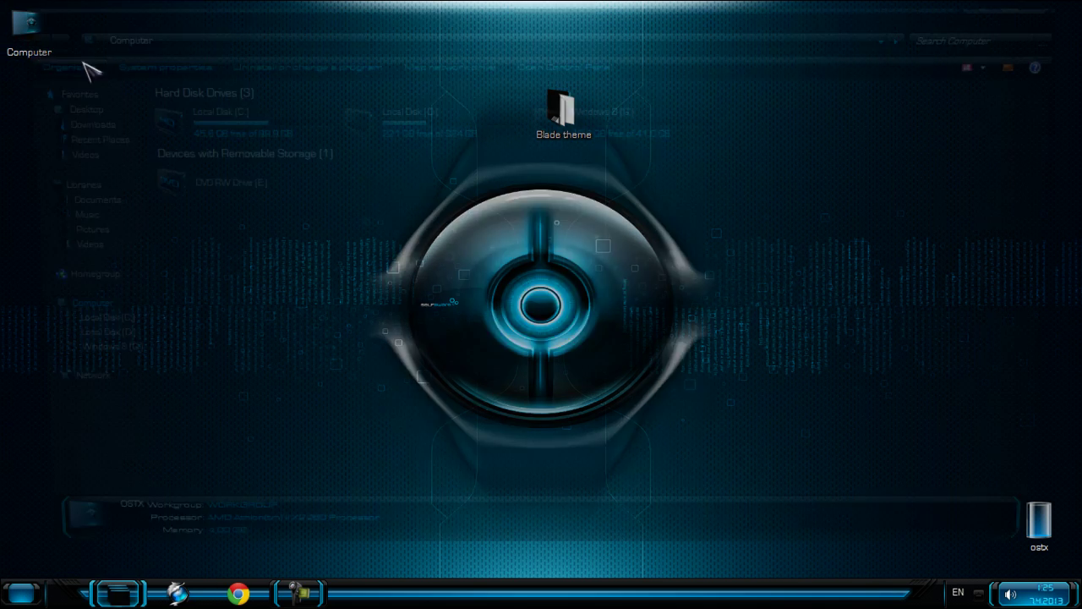
{"action": "left_click", "coordinate": [212, 182]}
{"action": "left_click_drag", "start_coordinate": [428, 133], "coordinate": [435, 140]}
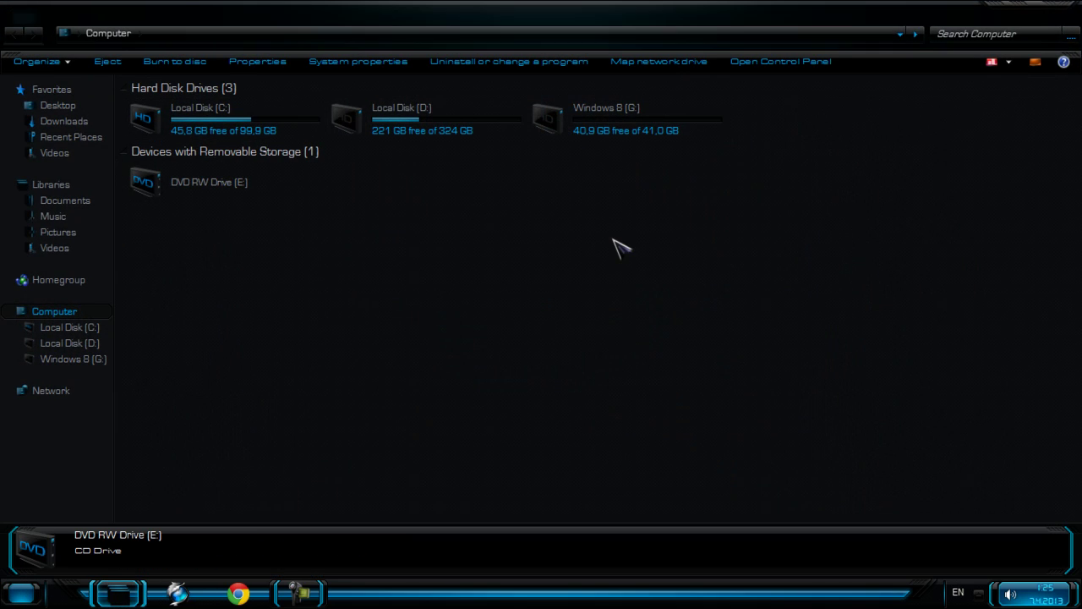
{"action": "left_click", "coordinate": [613, 247]}
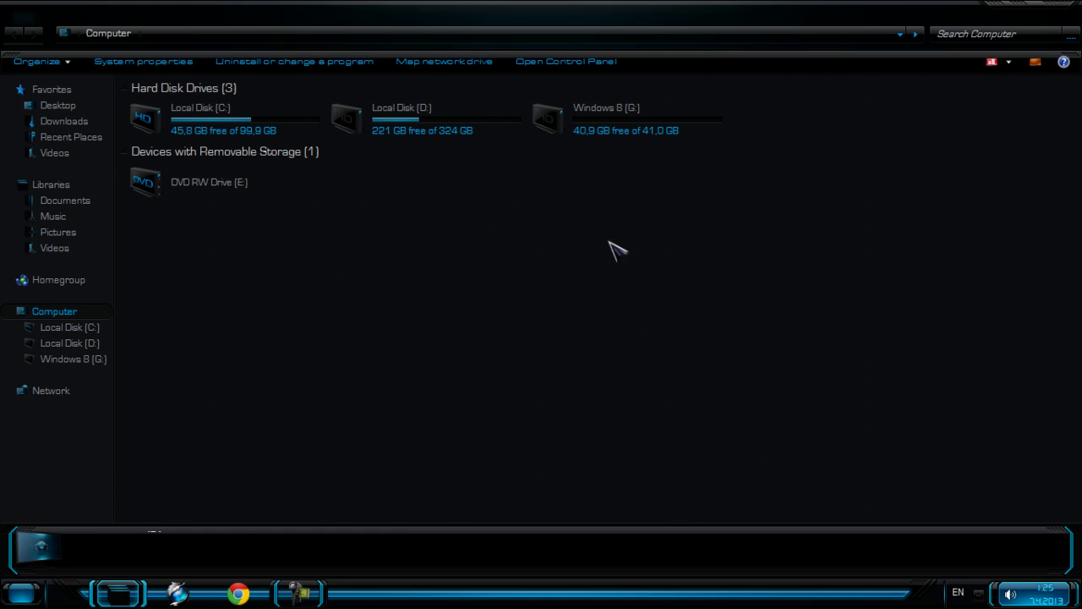
{"action": "left_click", "coordinate": [1072, 15]}
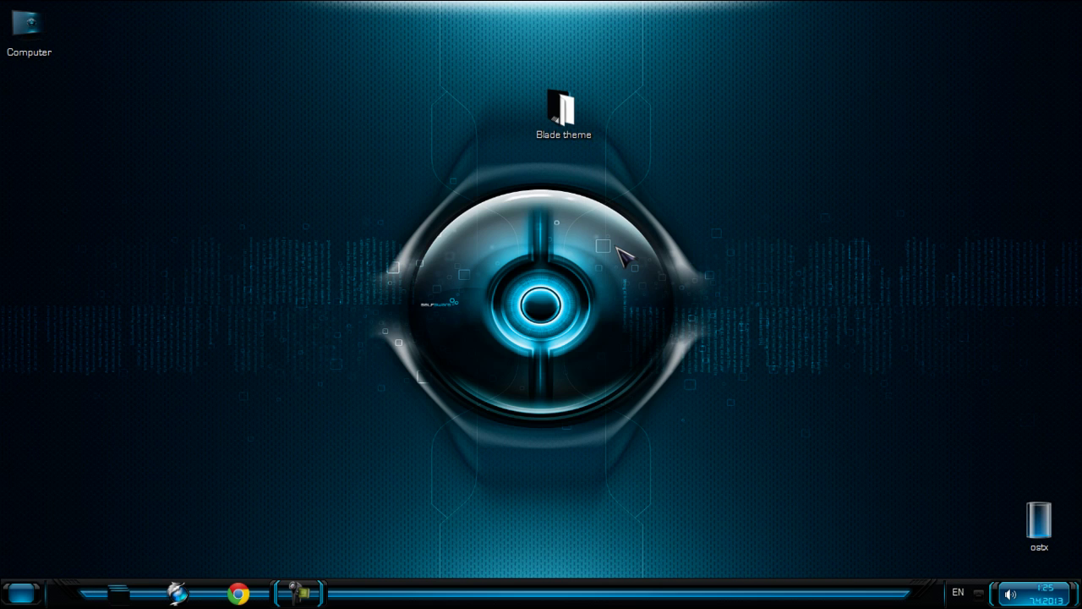